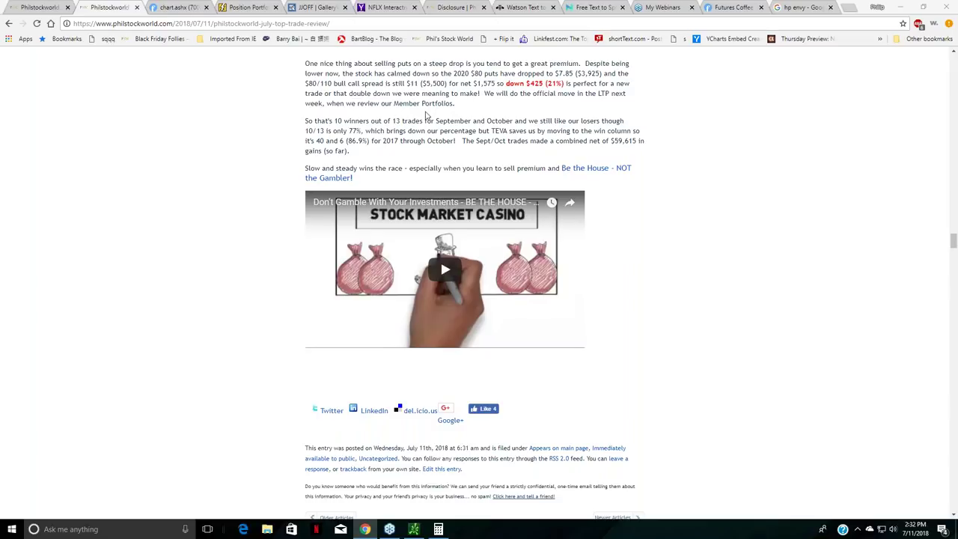
Step: Switch to the PowerOptions portfolio page and display the Long-Term Portfolio (LTP)
left_click(250, 8)
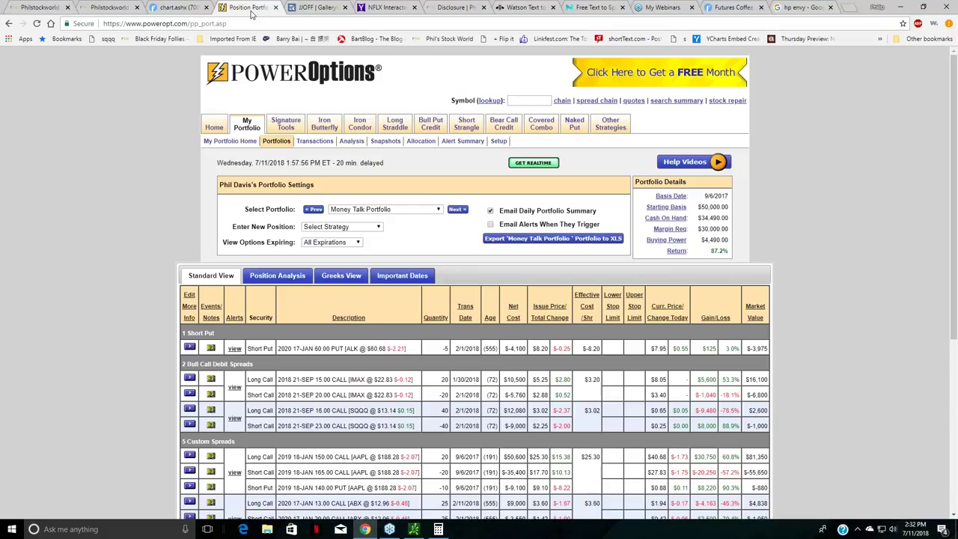
scroll(441, 243, "down", 1)
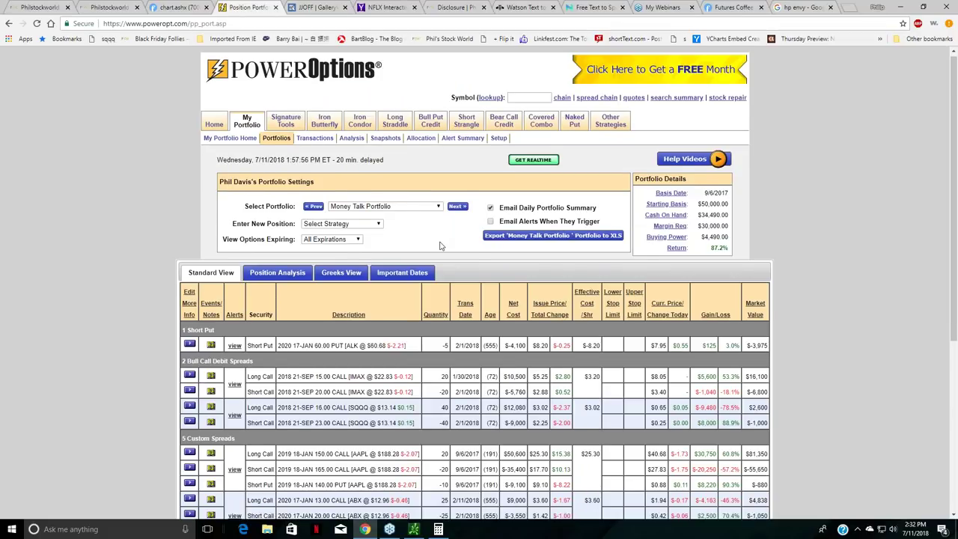
scroll(441, 246, "down", 1)
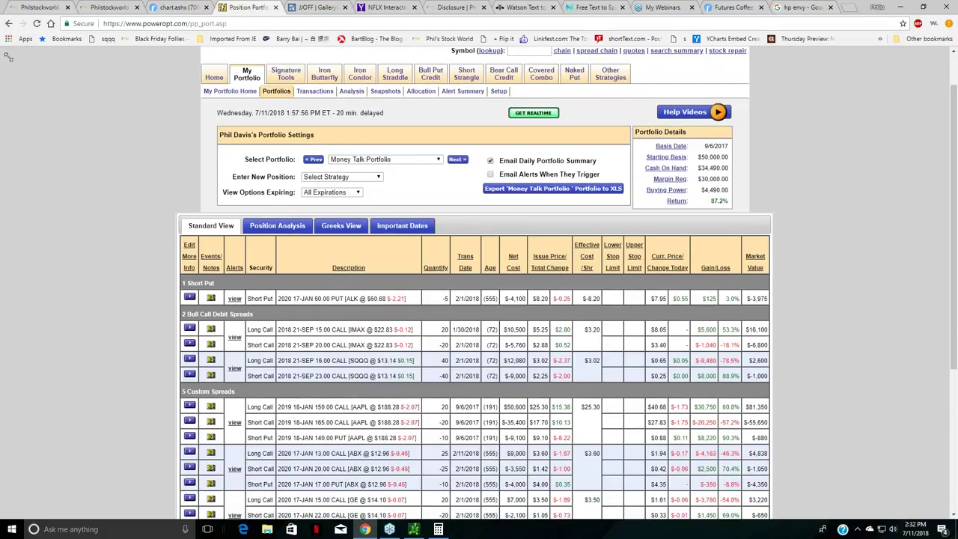
left_click(377, 160)
left_click(373, 181)
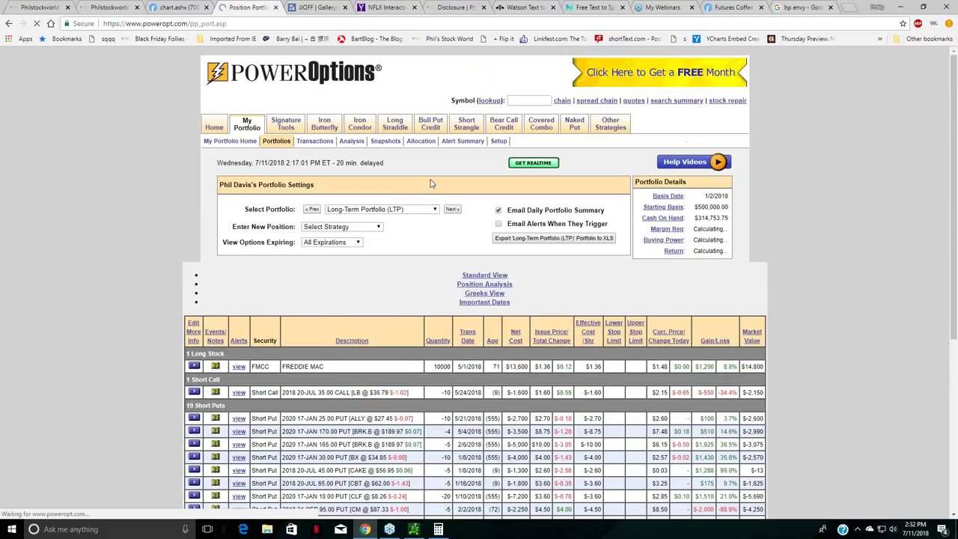
Step: Examine the Long-Term Portfolio's positions from the short puts down through the custom spreads, including the GE spread
scroll(415, 161, "down", 2)
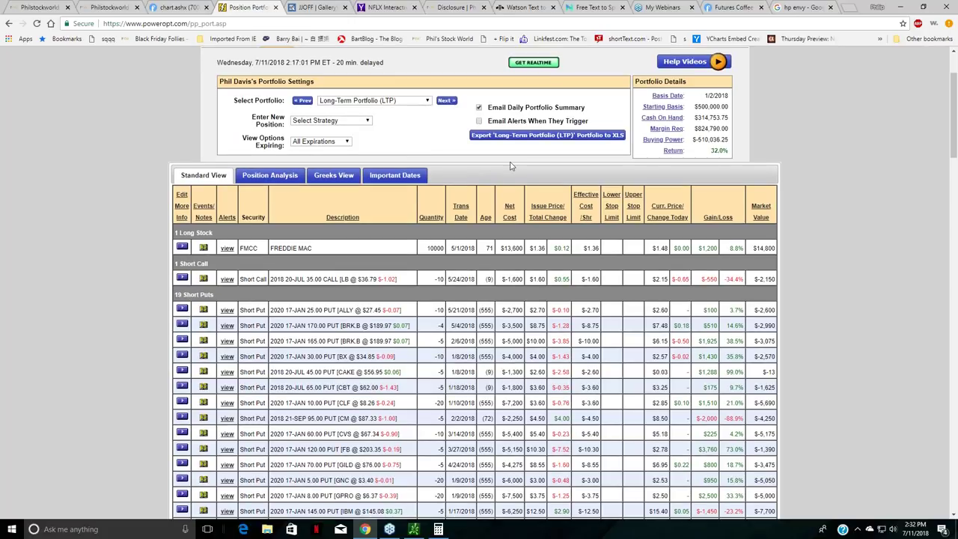
scroll(511, 166, "down", 3)
scroll(485, 166, "up", 1)
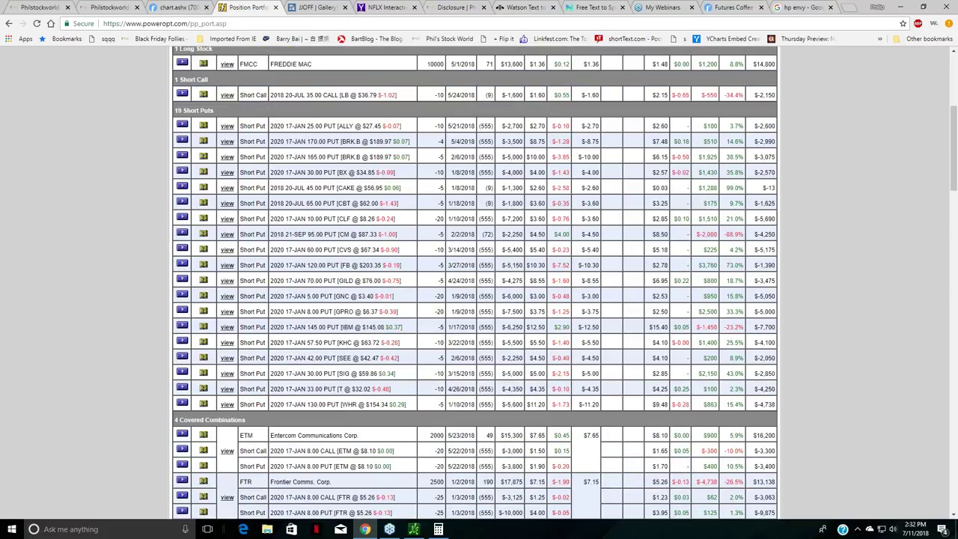
scroll(475, 281, "down", 6)
scroll(474, 281, "down", 4)
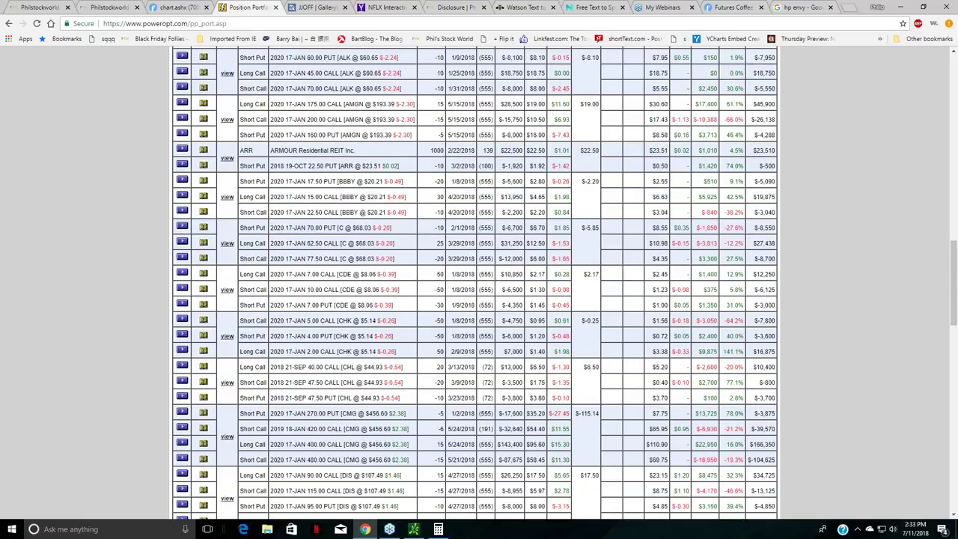
scroll(430, 175, "down", 3)
scroll(429, 175, "down", 2)
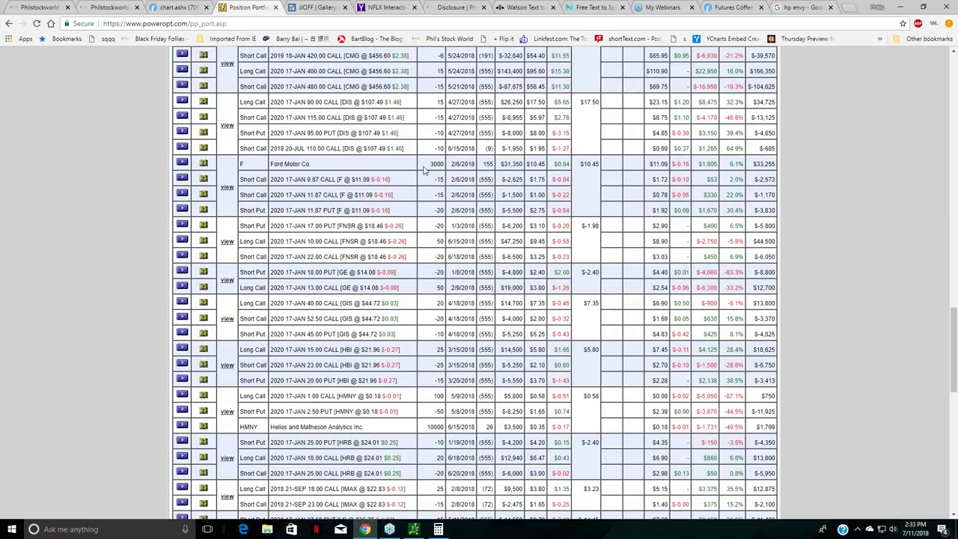
scroll(426, 175, "down", 1)
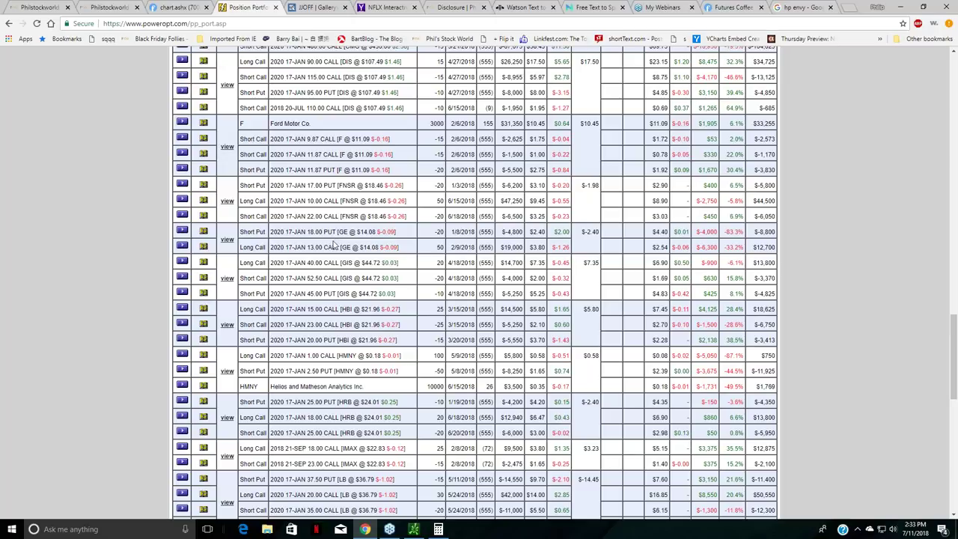
scroll(325, 234, "up", 1)
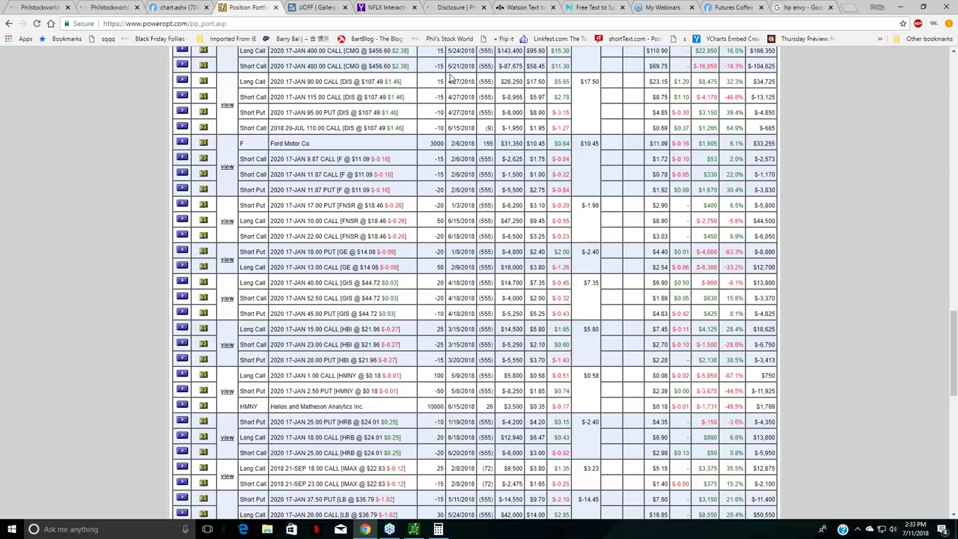
Step: Load the GalleryView charts for GE on the StockCharts page and examine the weekly view
left_click(322, 7)
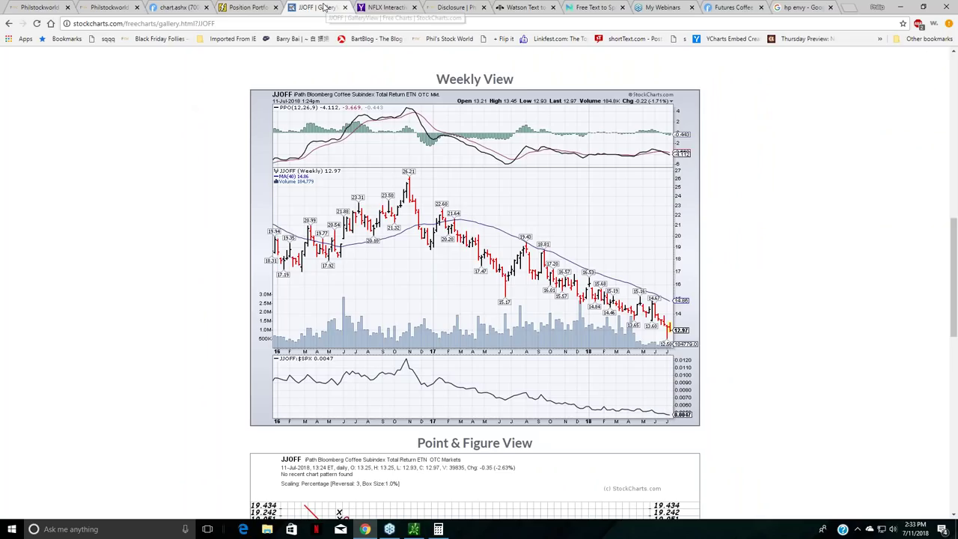
scroll(449, 90, "up", 5)
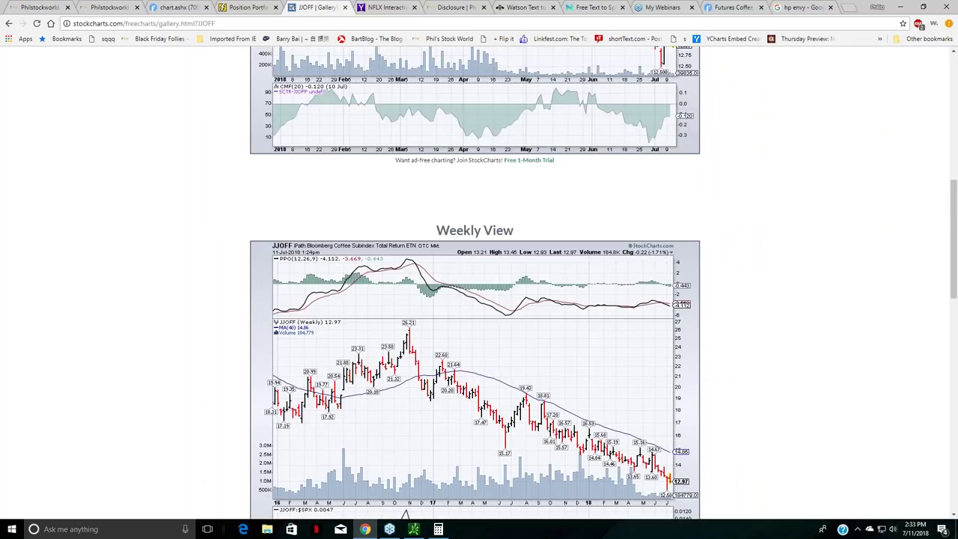
scroll(479, 98, "up", 5)
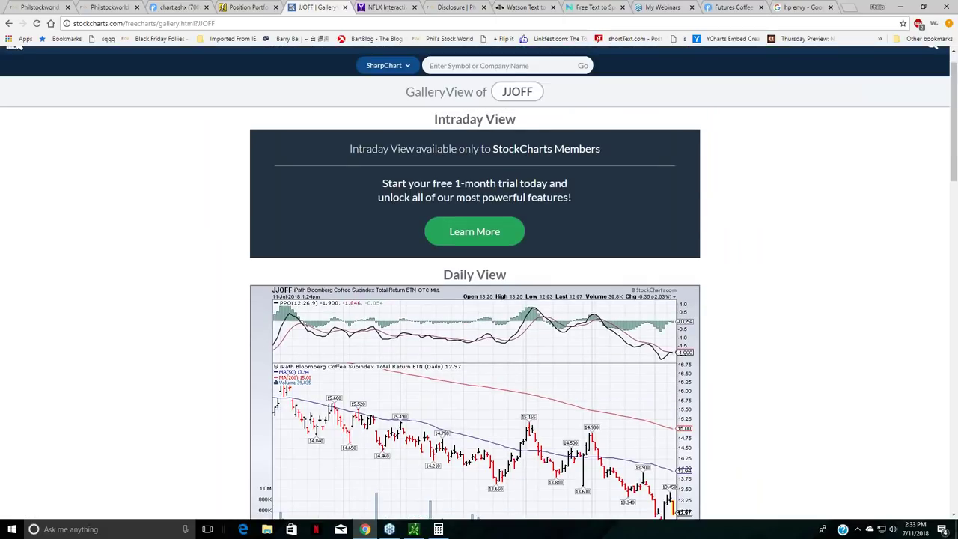
left_click(513, 89)
type("GE")
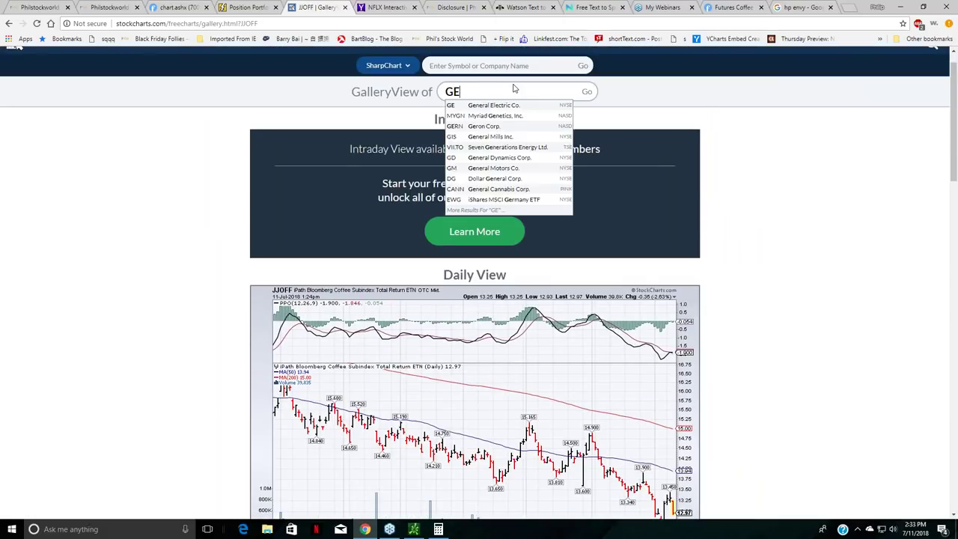
key("Return")
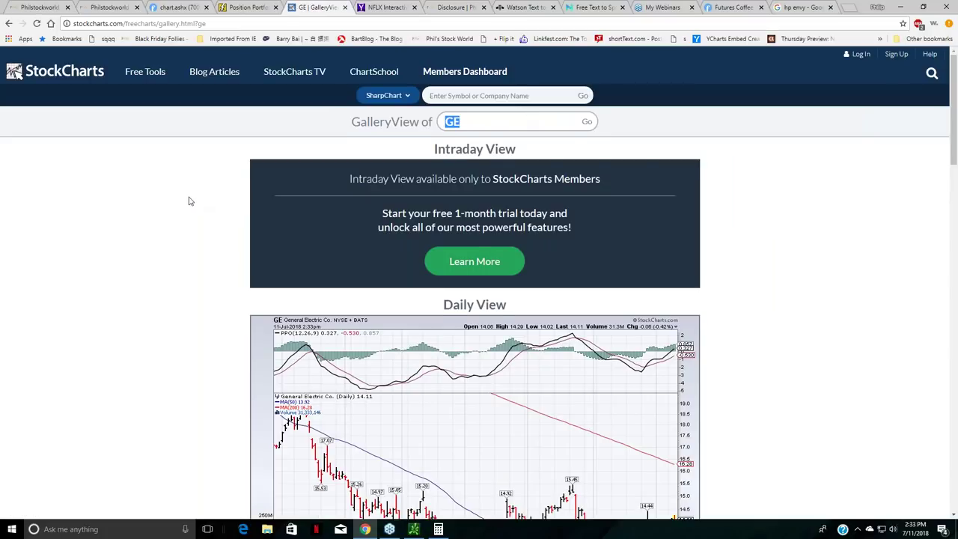
scroll(187, 198, "down", 8)
scroll(187, 186, "down", 7)
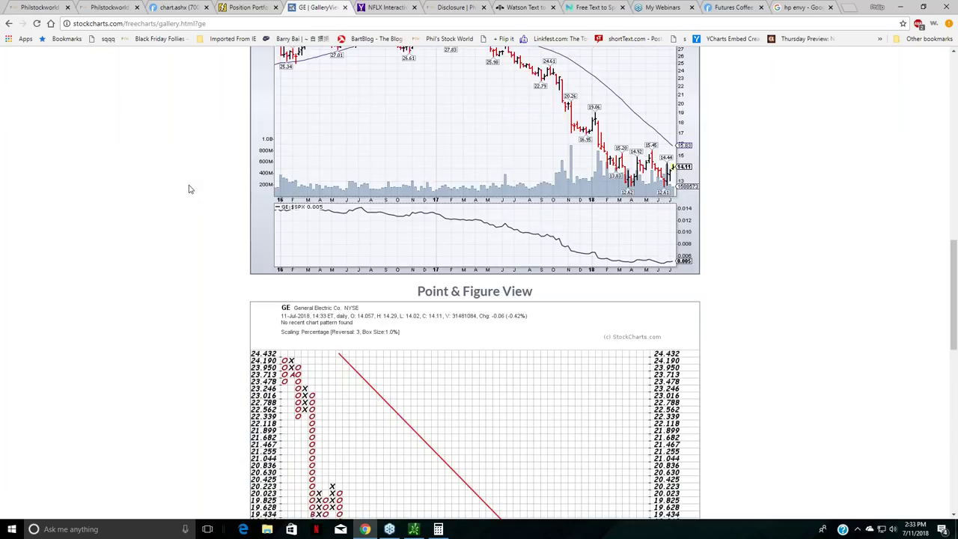
scroll(192, 188, "up", 5)
scroll(200, 173, "up", 1)
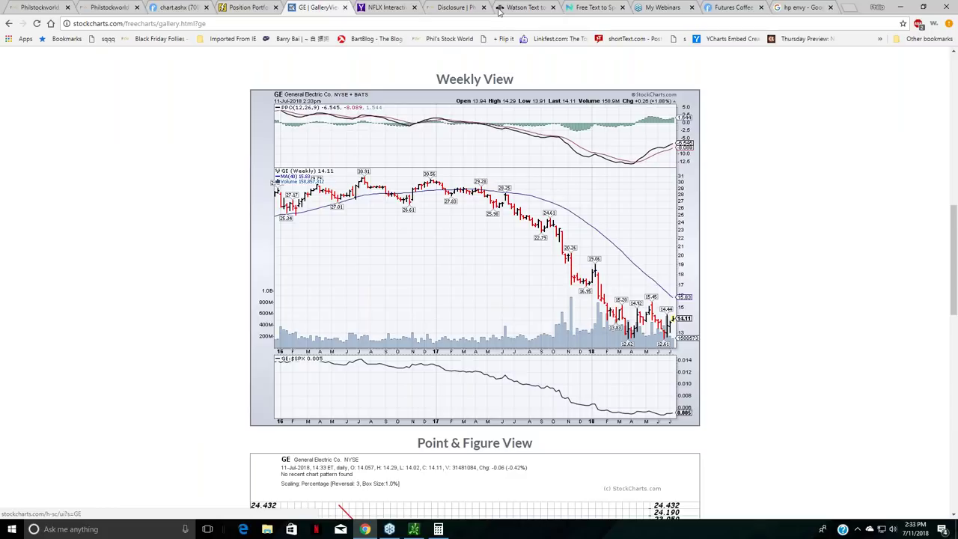
Step: Look up GE in the Yahoo Finance interactive chart and set its range to 5Y
left_click(388, 9)
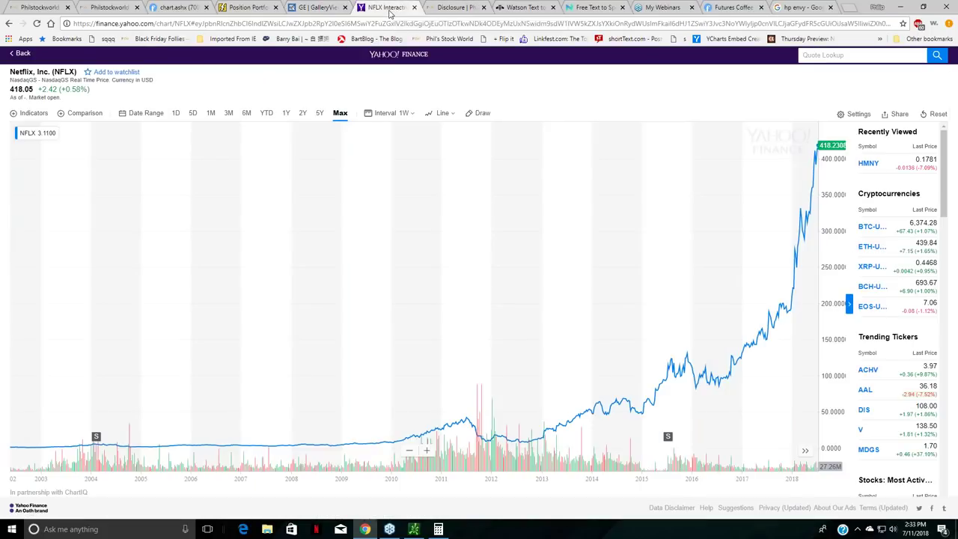
left_click(847, 55)
type("g")
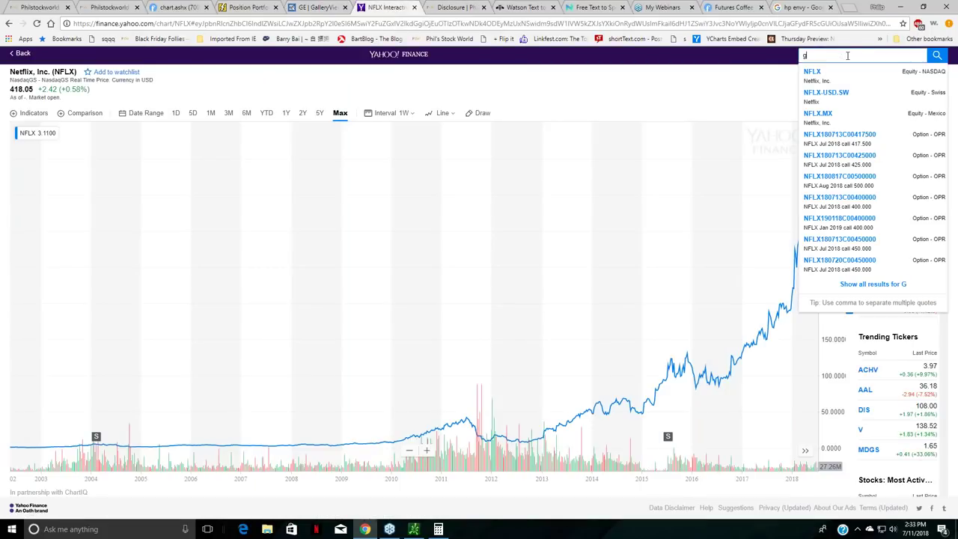
type("e")
key("Return")
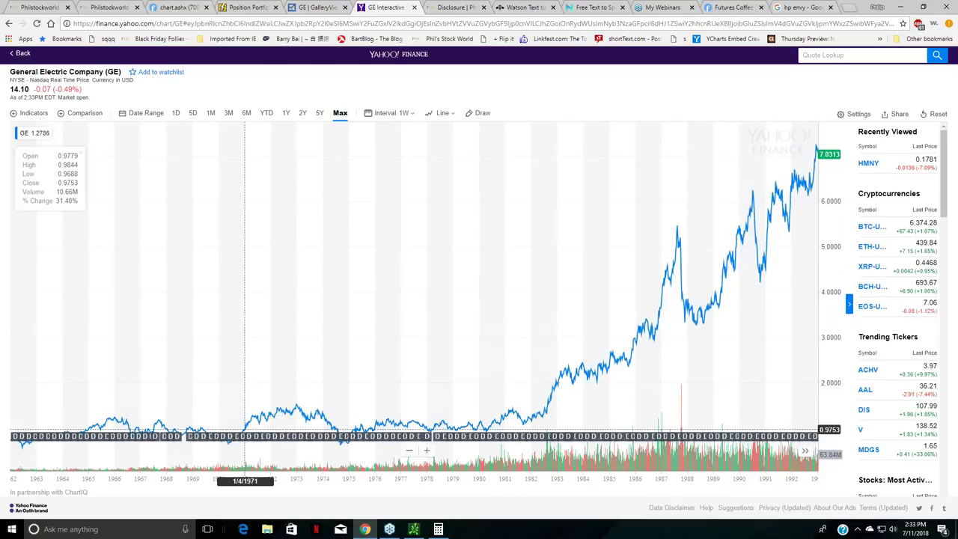
left_click(320, 113)
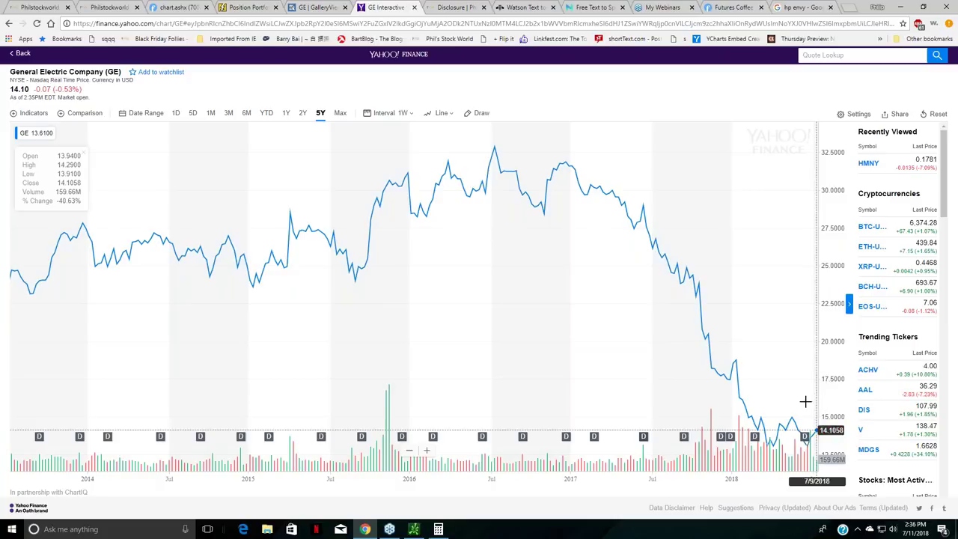
Step: Return to PowerOptions, display the Option Opportunity Portfolio (OOP) and review its positions down to the GE custom spread
left_click(239, 9)
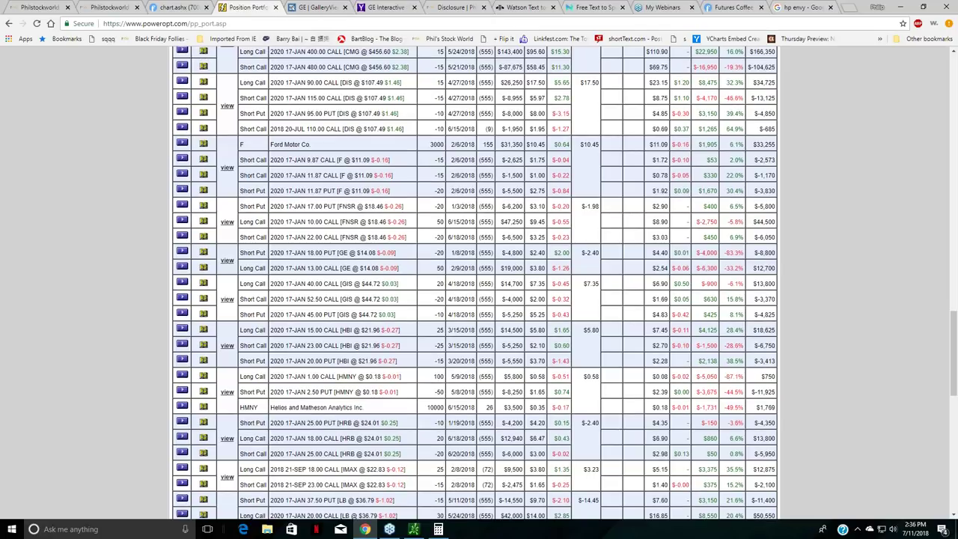
scroll(298, 111, "up", 1)
scroll(297, 111, "up", 5)
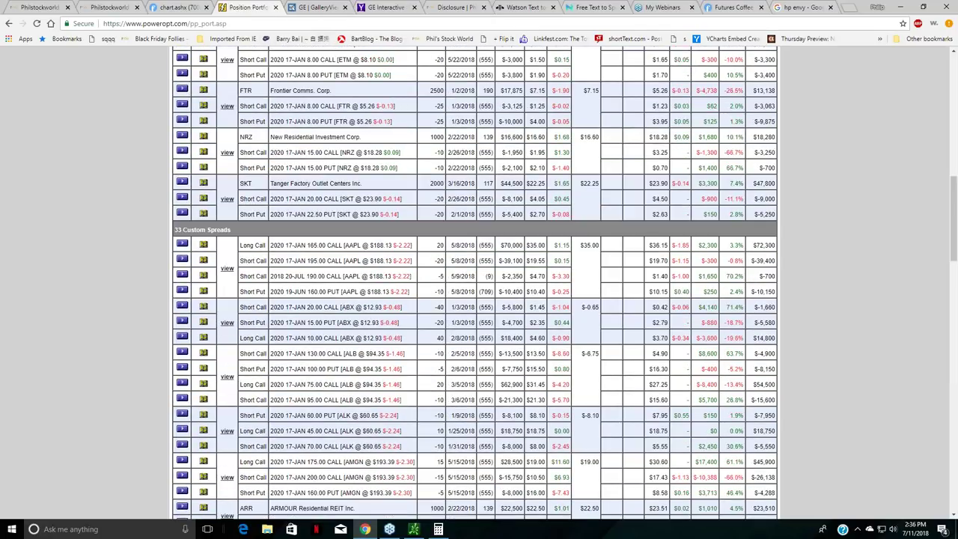
scroll(344, 209, "up", 10)
left_click(366, 201)
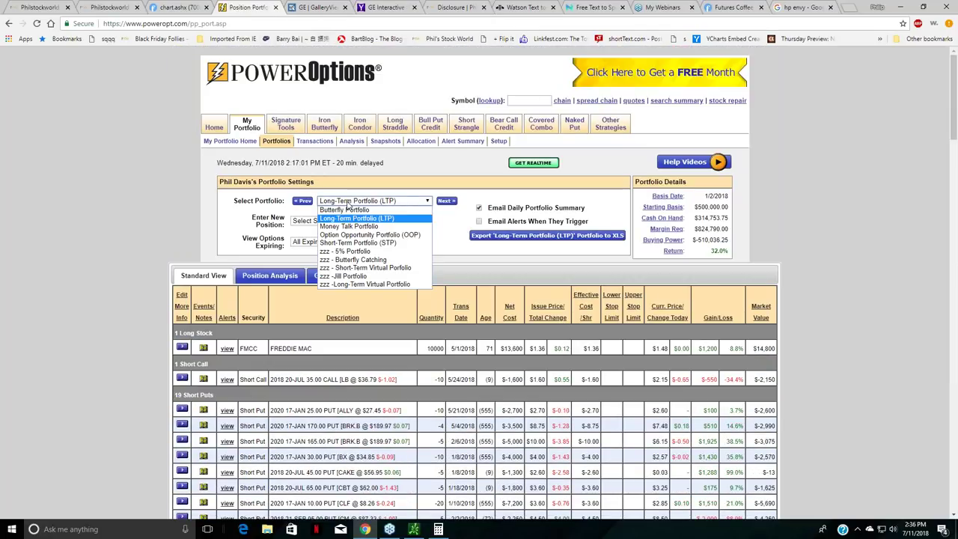
left_click(362, 234)
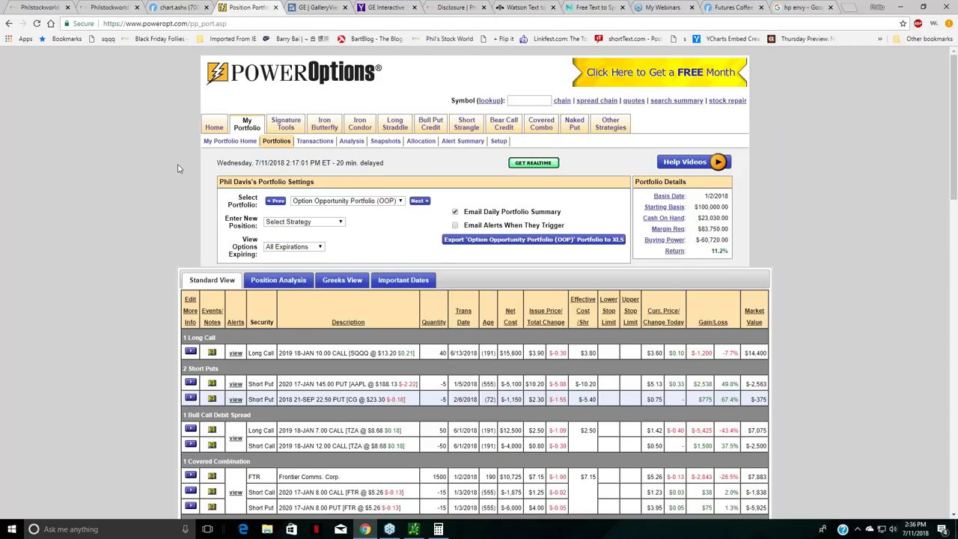
scroll(171, 163, "down", 2)
scroll(171, 170, "down", 2)
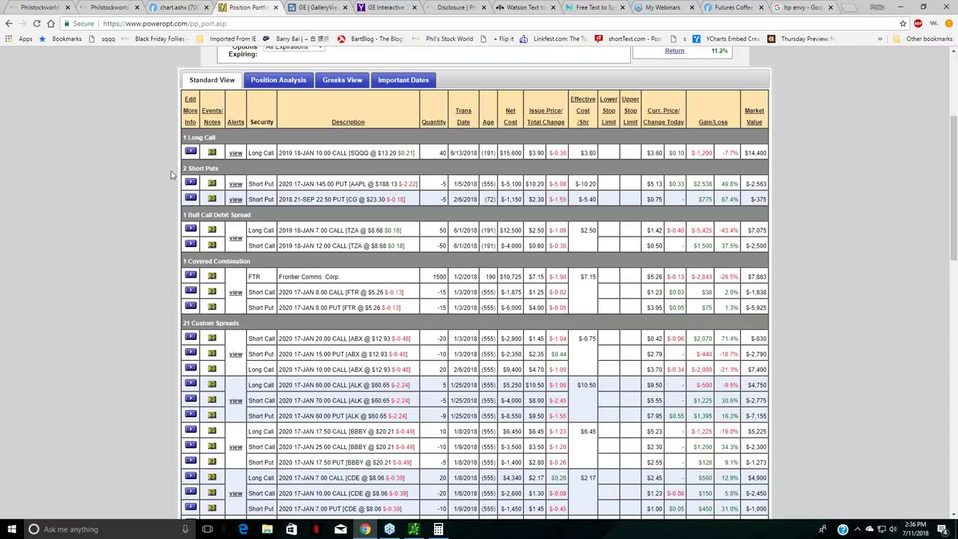
scroll(171, 171, "down", 1)
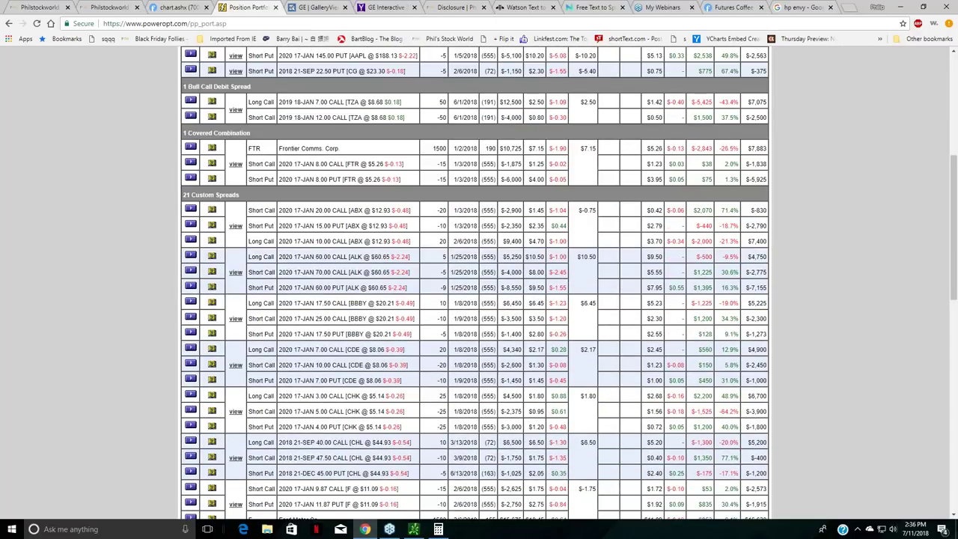
scroll(244, 234, "down", 3)
scroll(243, 233, "down", 2)
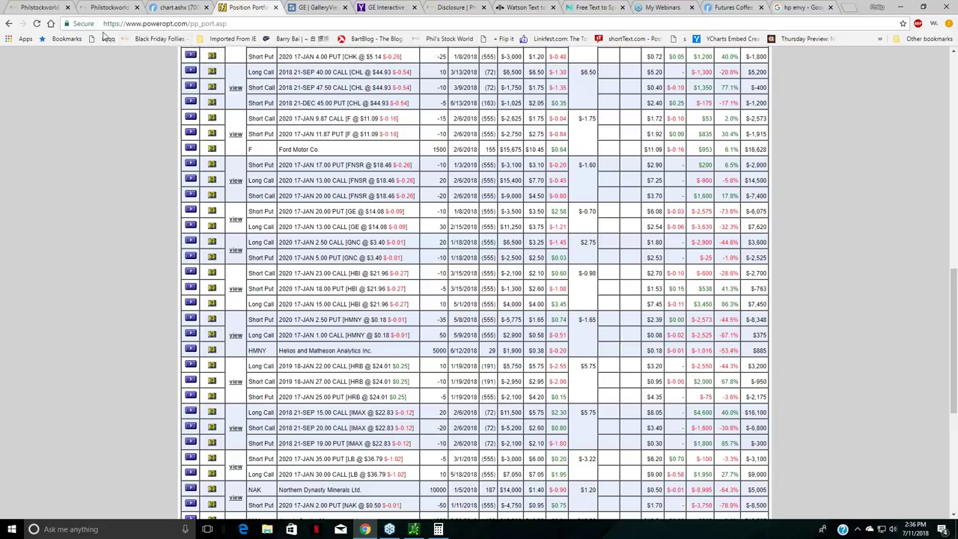
Step: Switch to thinkorswim, load GE in the All Products view and expand its 21 SEP 18 option chain
left_click(415, 529)
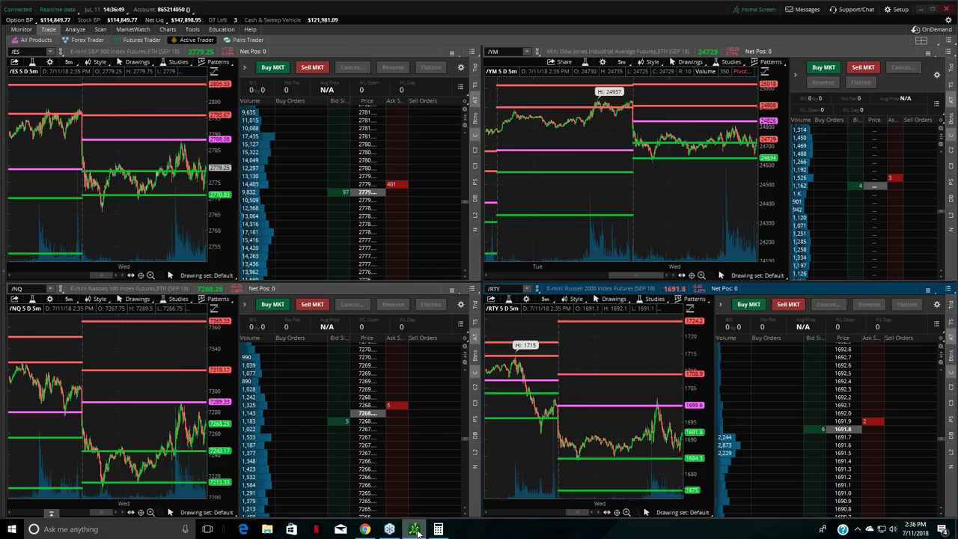
left_click(37, 40)
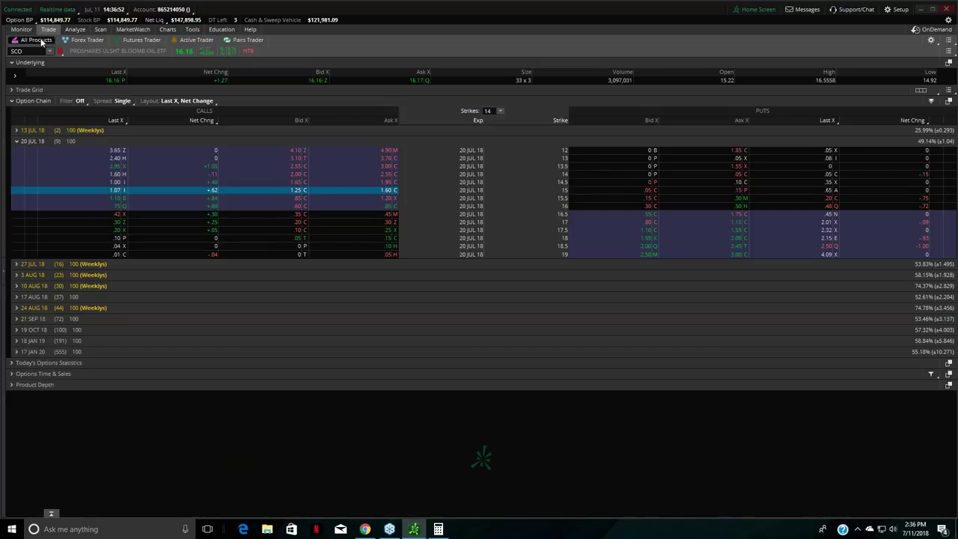
left_click(27, 51)
key("BackSpace")
type("GE")
key("Return")
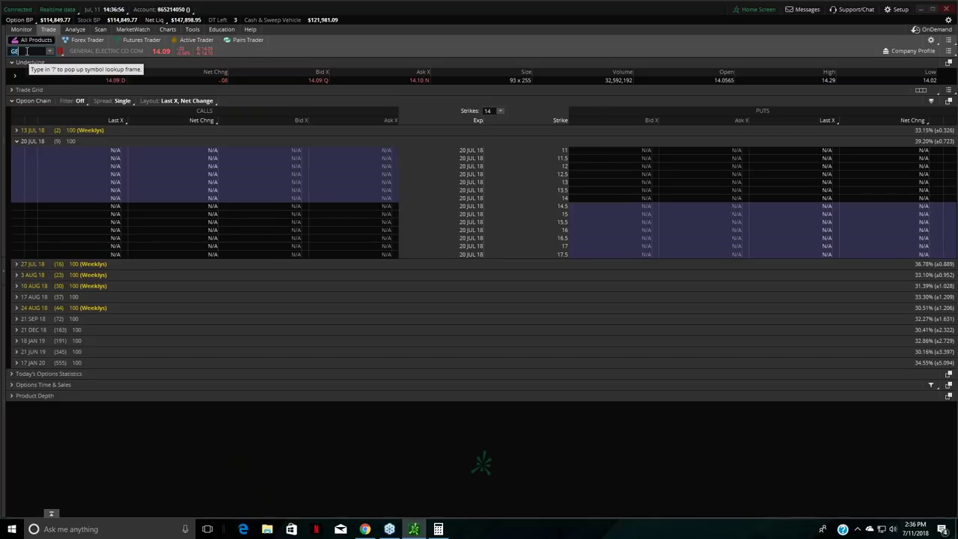
left_click(35, 320)
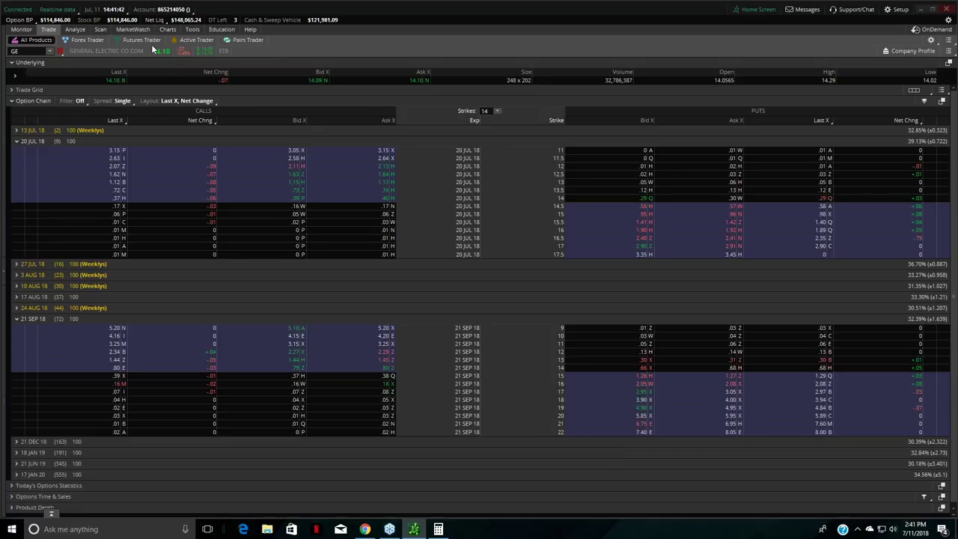
Step: View GE's price chart and return to the Active Trader view of the index futures
left_click(169, 30)
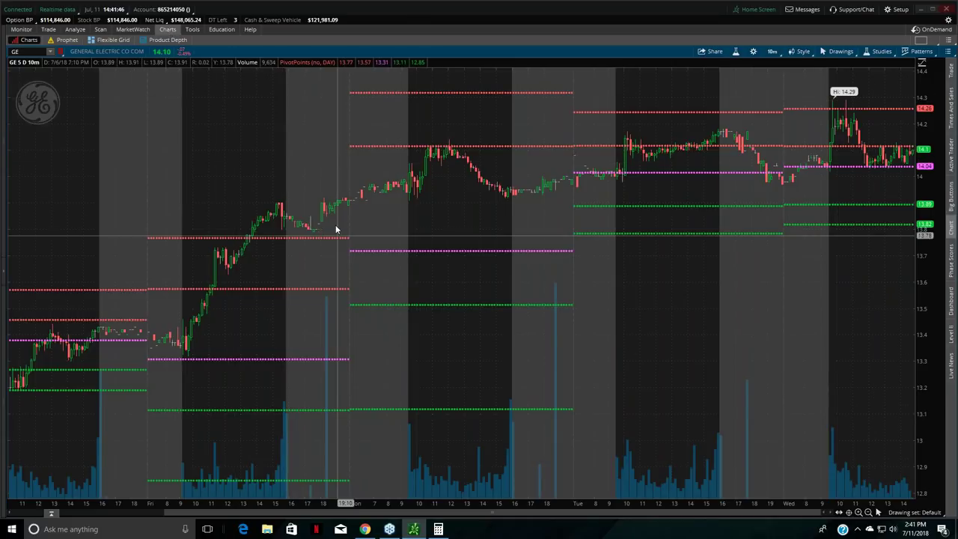
left_click(49, 30)
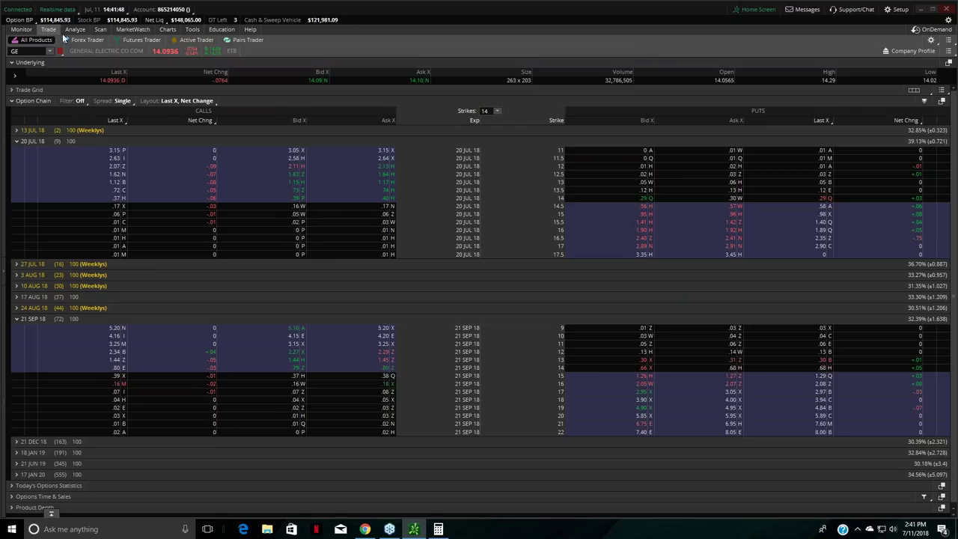
left_click(193, 40)
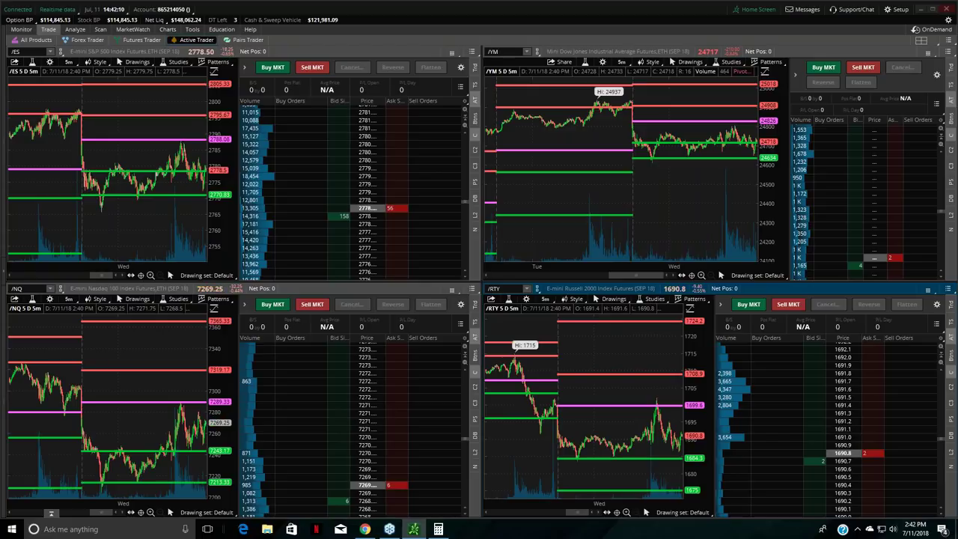
Step: Bring up GE's 5-day, 10-minute chart once more, and go back to the index futures charts and price ladders
left_click(168, 30)
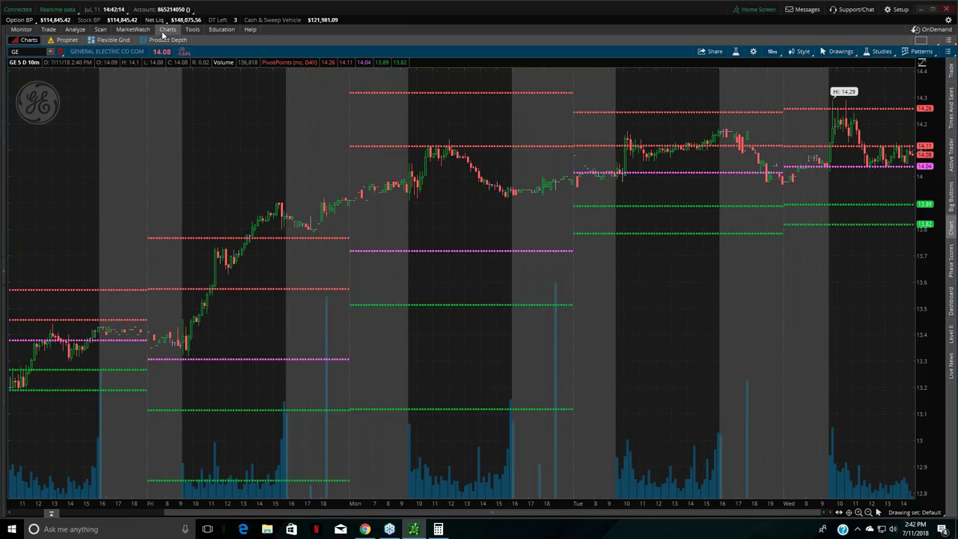
left_click(47, 30)
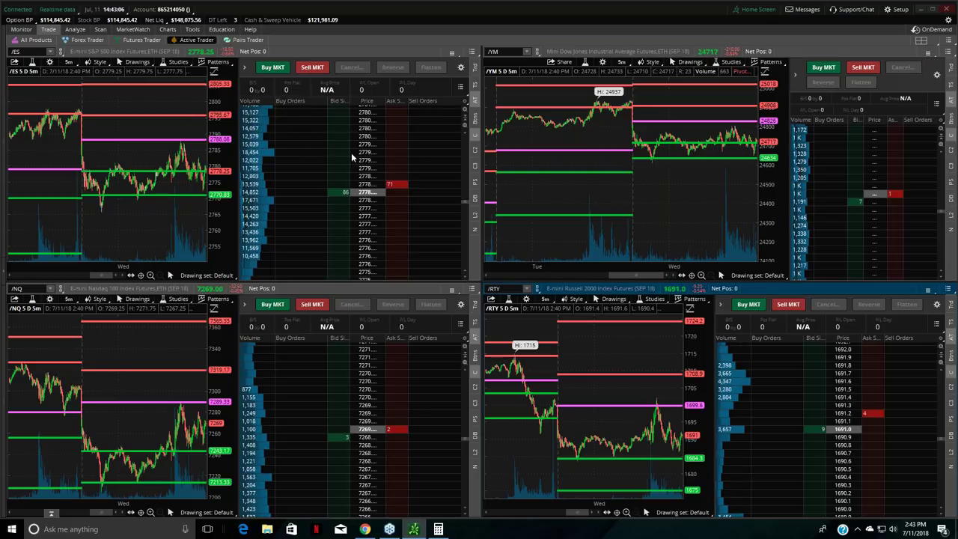
left_click(395, 111)
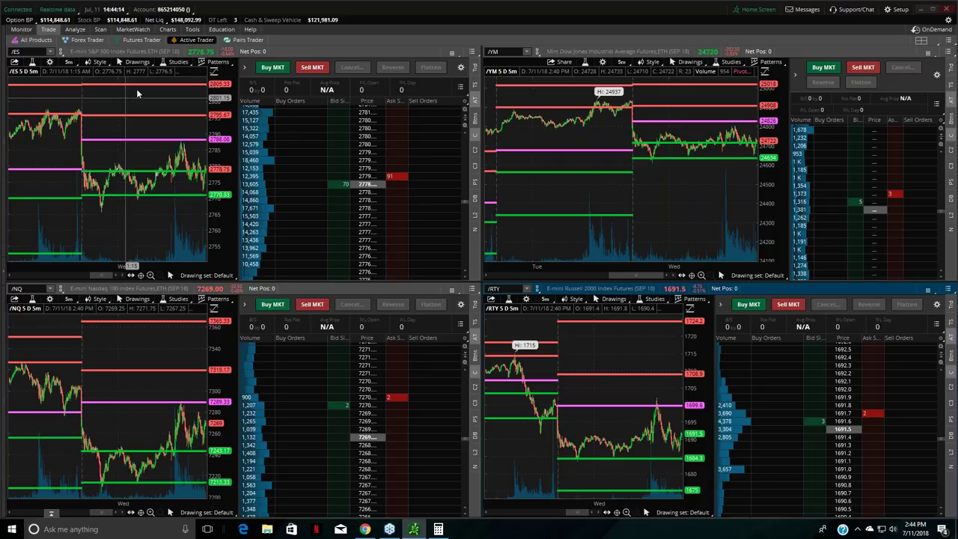
Step: Switch to Chrome, look up HMNY in the StockCharts GalleryView and examine its daily chart
left_click(919, 11)
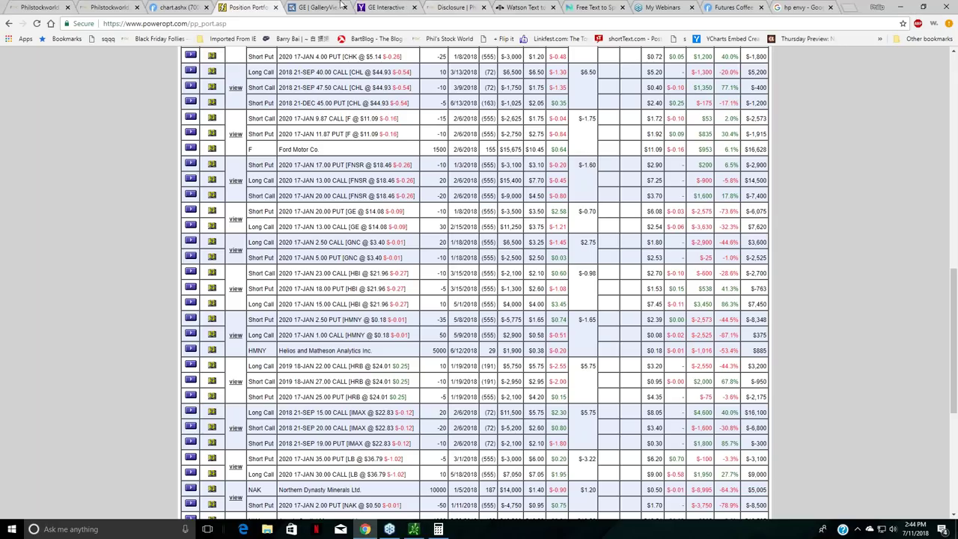
left_click(318, 8)
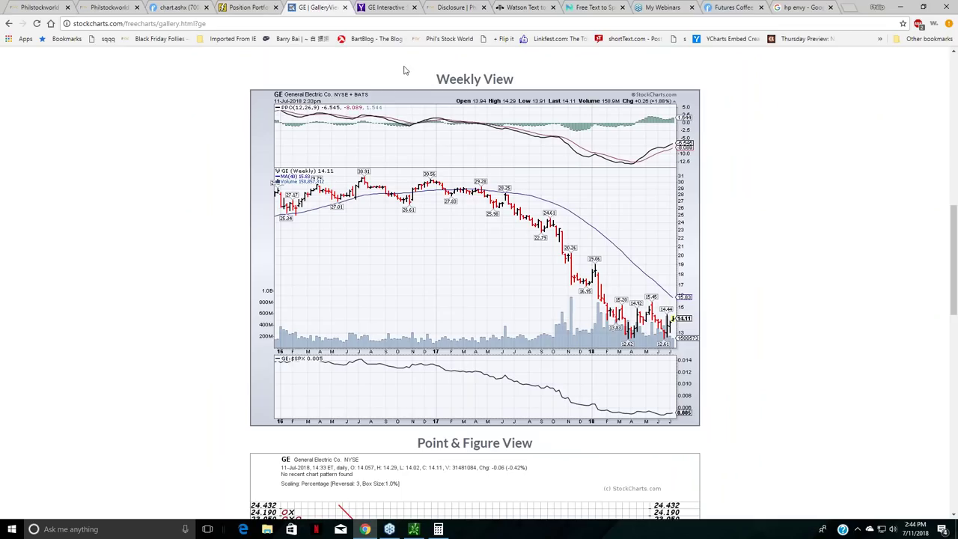
scroll(410, 71, "up", 3)
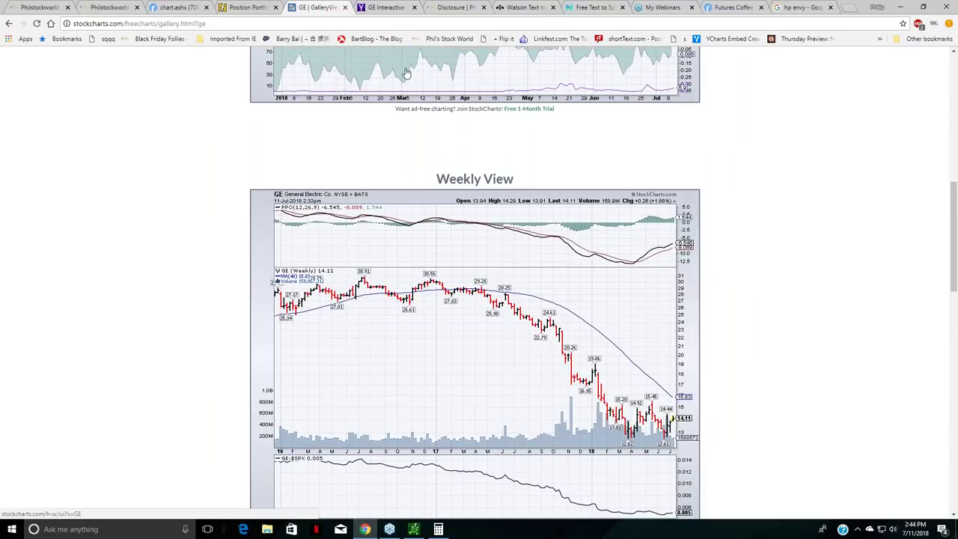
scroll(417, 74, "up", 5)
double_click(523, 123)
type("HMNY'")
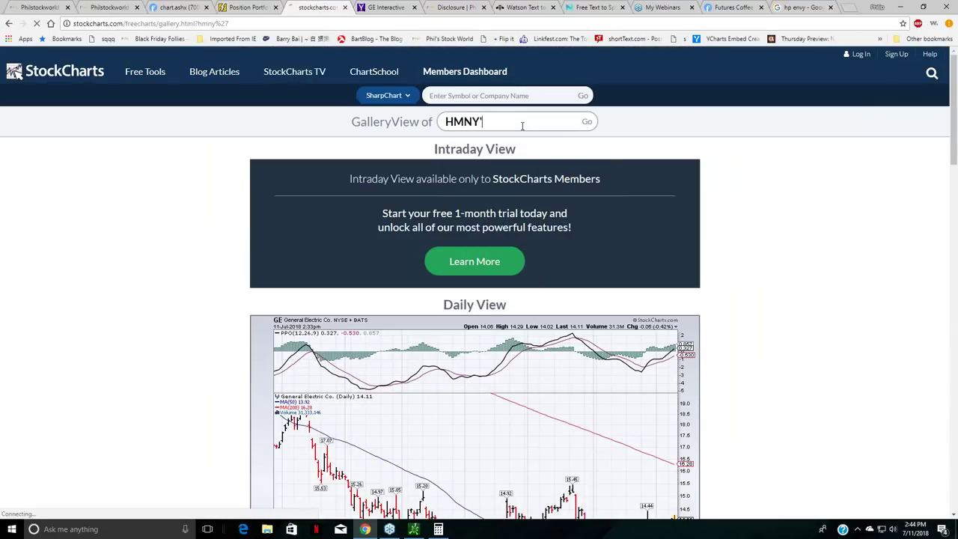
key("Return")
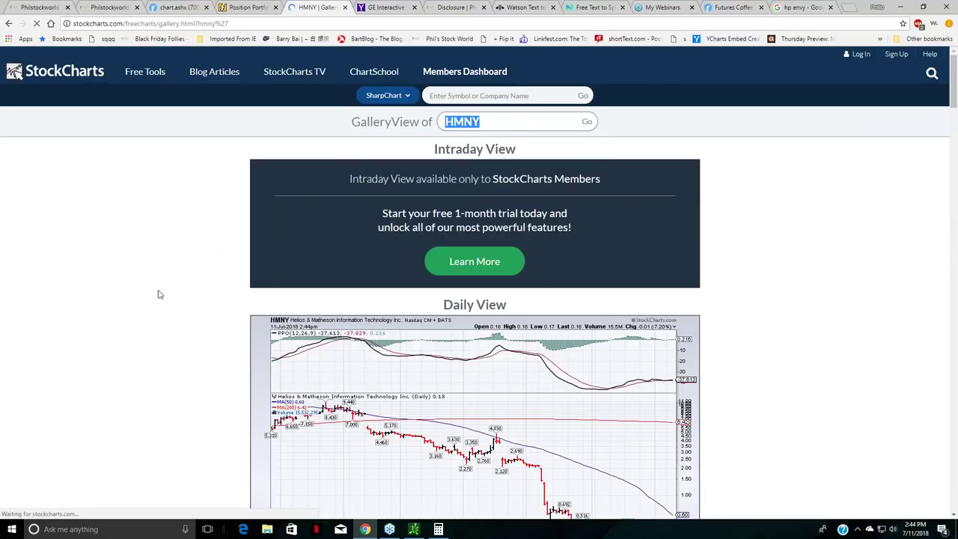
scroll(149, 288, "down", 3)
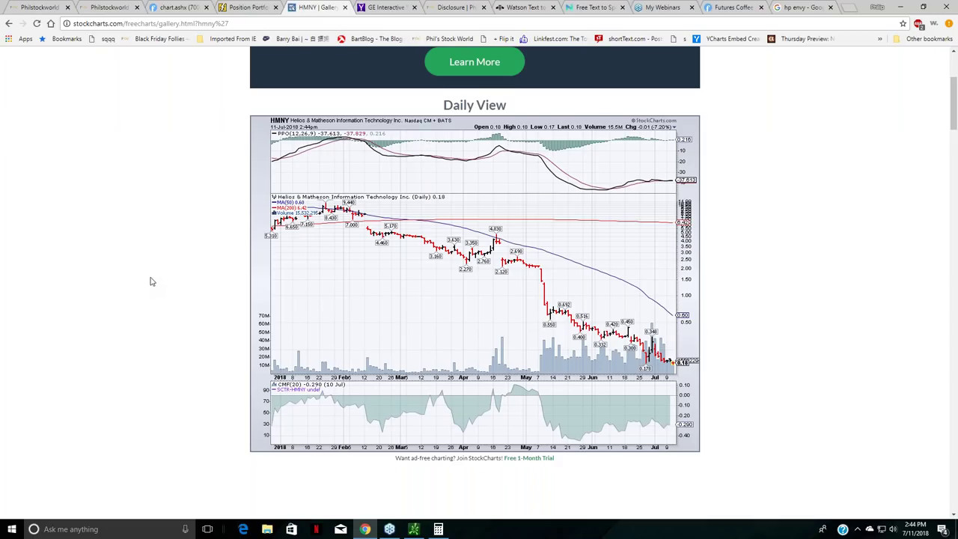
Step: Look up HMNY in the Yahoo Finance interactive chart and examine its price history since mid-2016
left_click(186, 6)
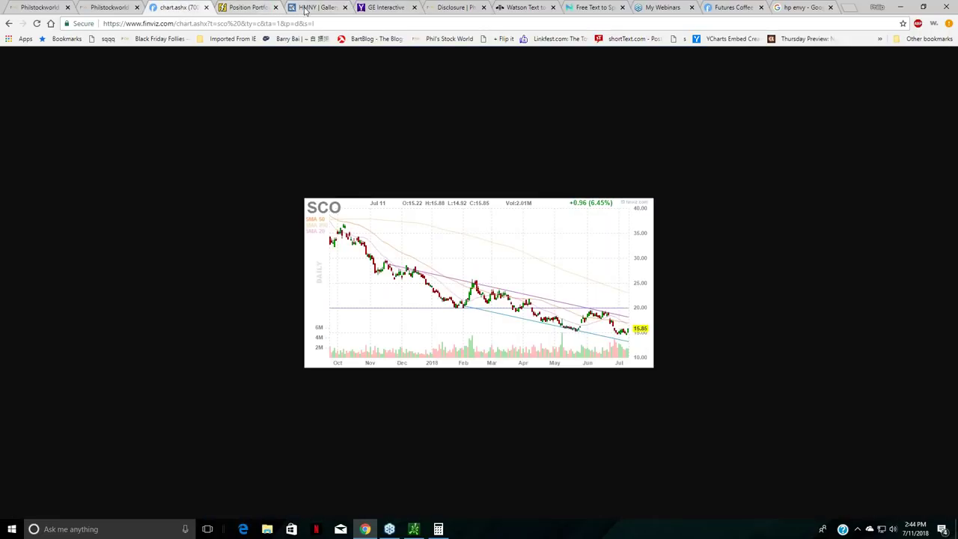
left_click(374, 8)
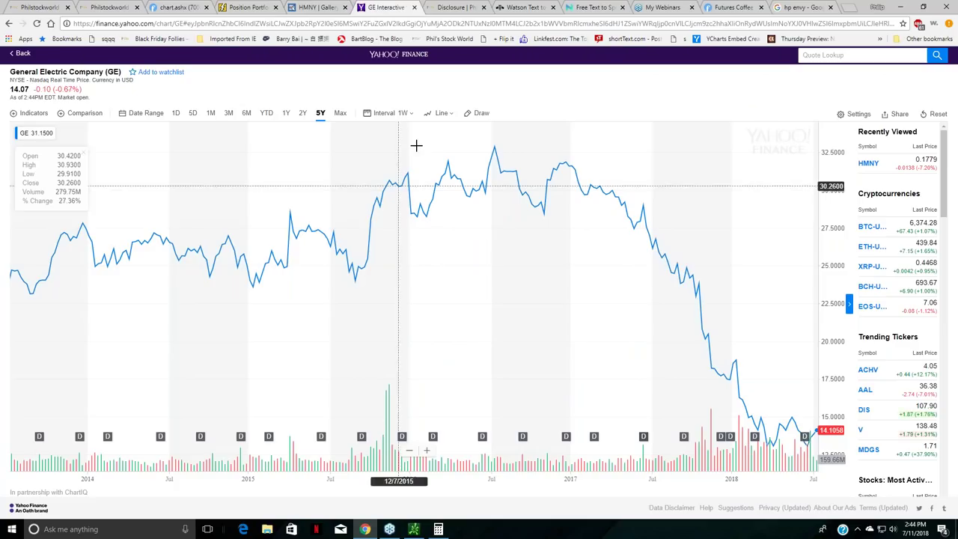
left_click(814, 59)
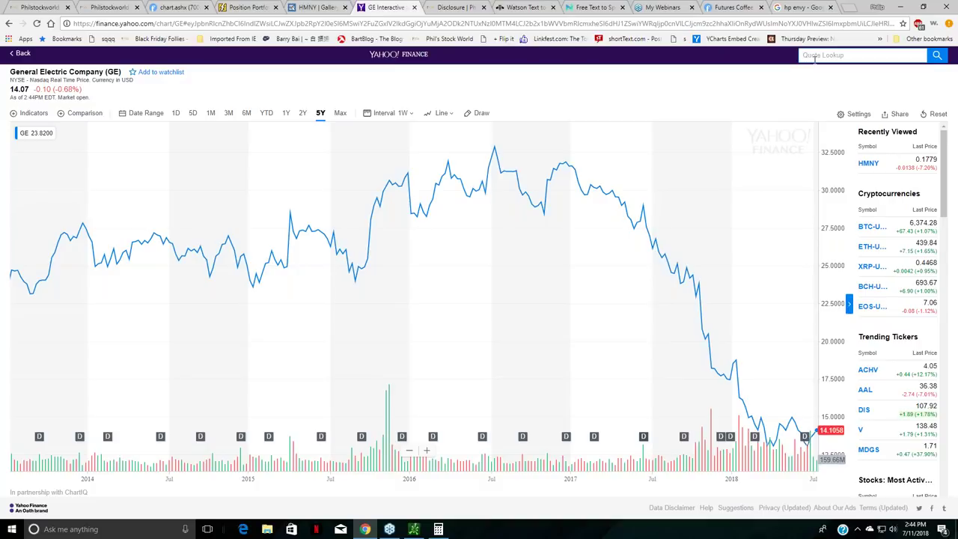
type("hmny")
key("Return")
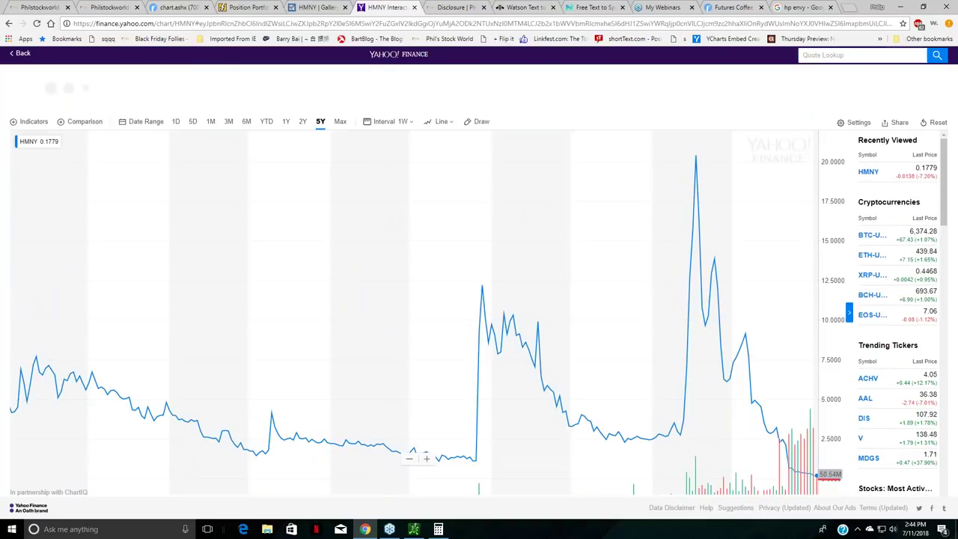
scroll(525, 138, "up", 5)
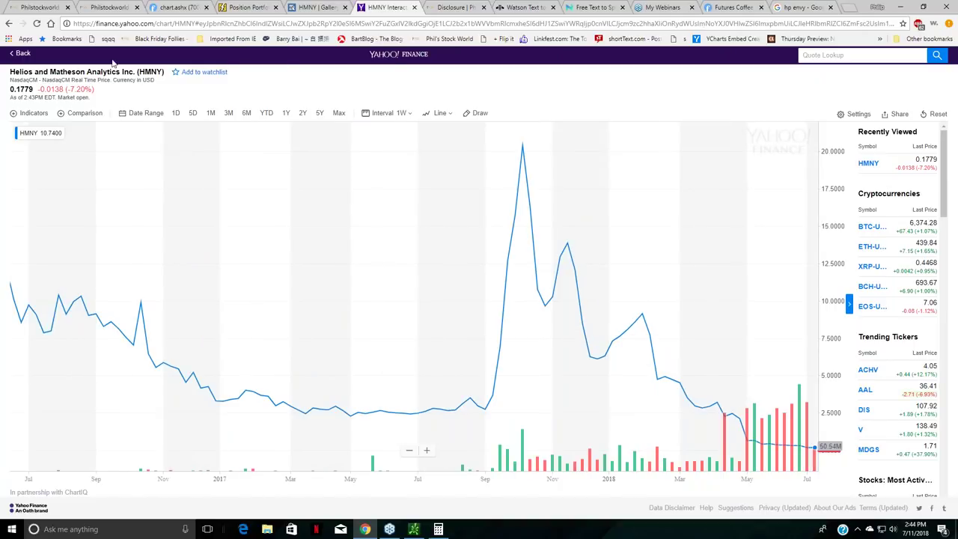
Step: Open HMNY's Yahoo Finance quote summary and look over its key statistics, analyst ratings and news headlines
left_click(21, 53)
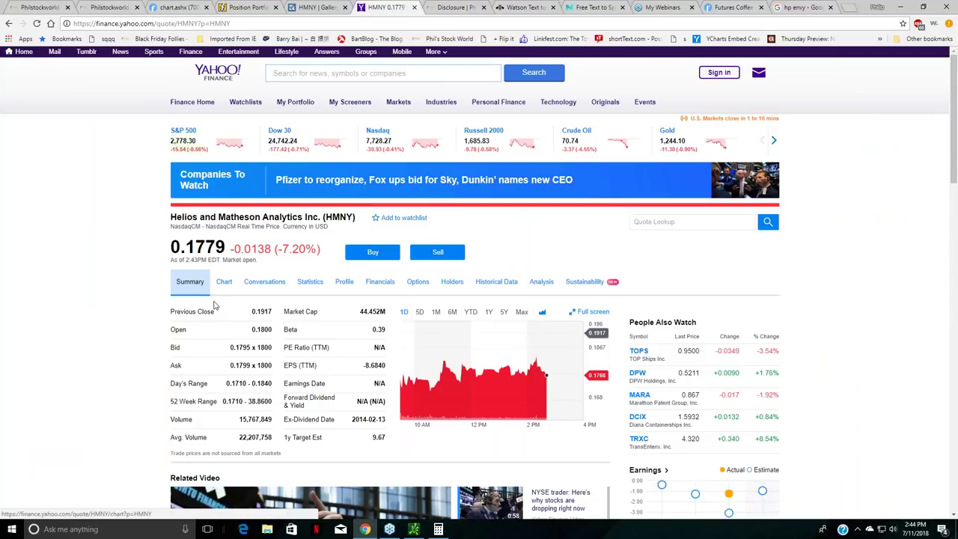
scroll(81, 216, "down", 6)
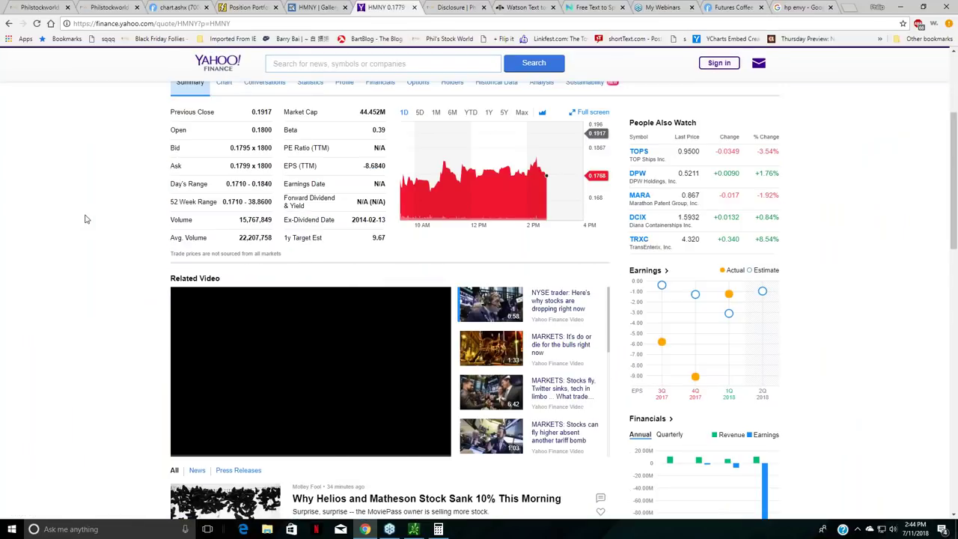
scroll(86, 222, "down", 2)
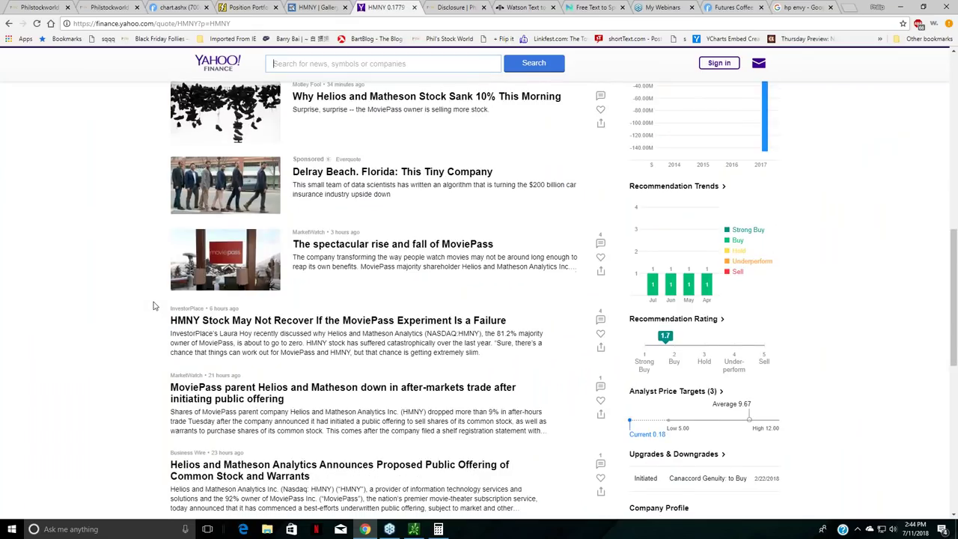
scroll(154, 304, "down", 1)
scroll(165, 313, "down", 1)
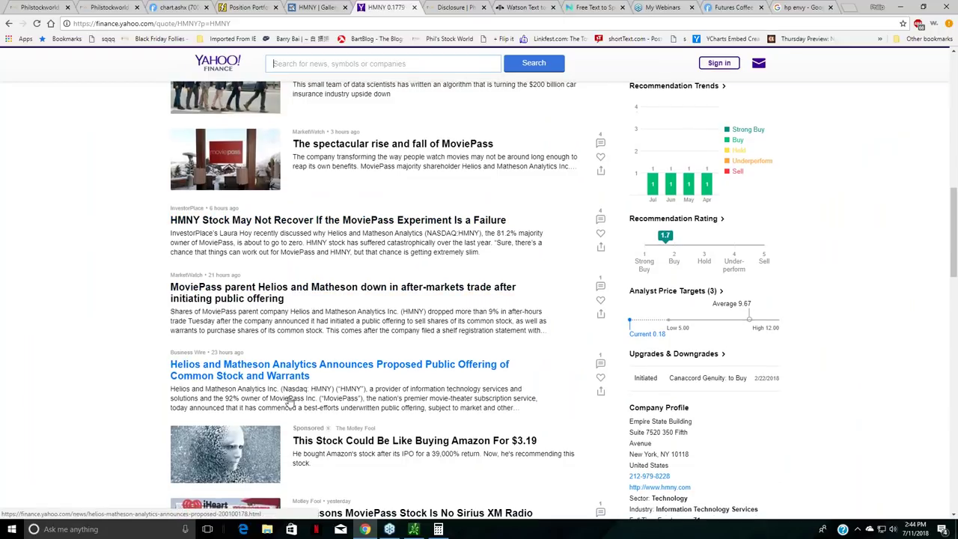
scroll(300, 404, "down", 1)
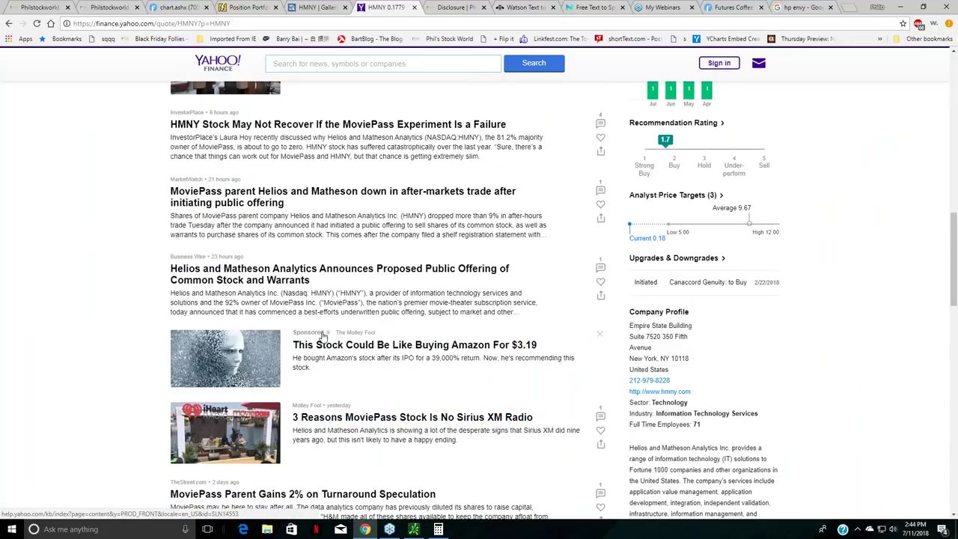
Step: Examine the MoviePass and public offering headlines for HMNY, along with its earnings, financials and current quote
scroll(327, 340, "up", 2)
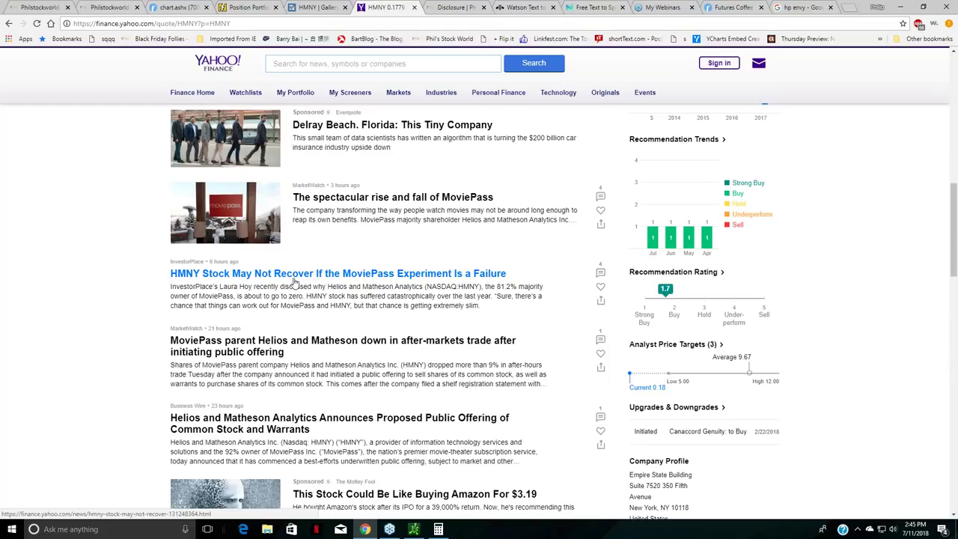
scroll(329, 291, "up", 1)
scroll(344, 378, "up", 1)
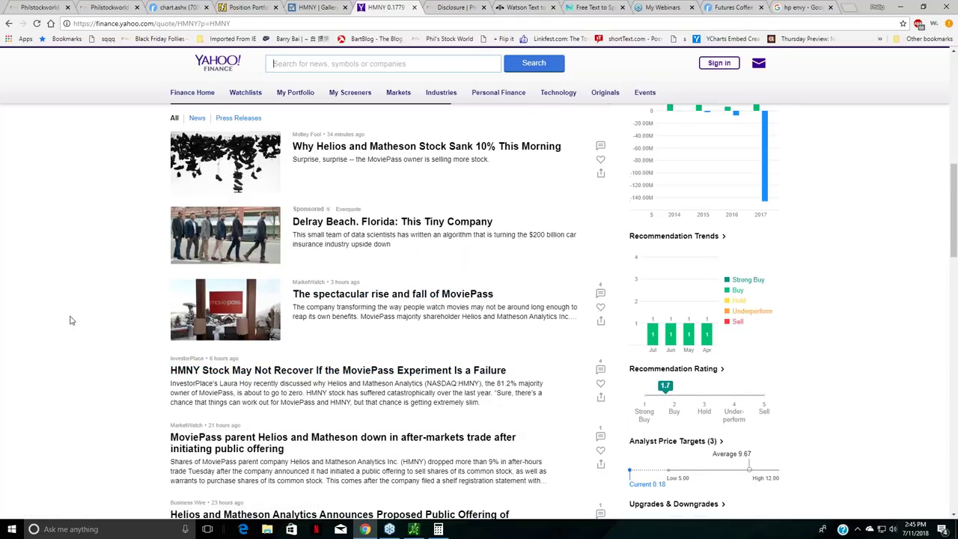
scroll(113, 310, "down", 5)
scroll(149, 280, "up", 1)
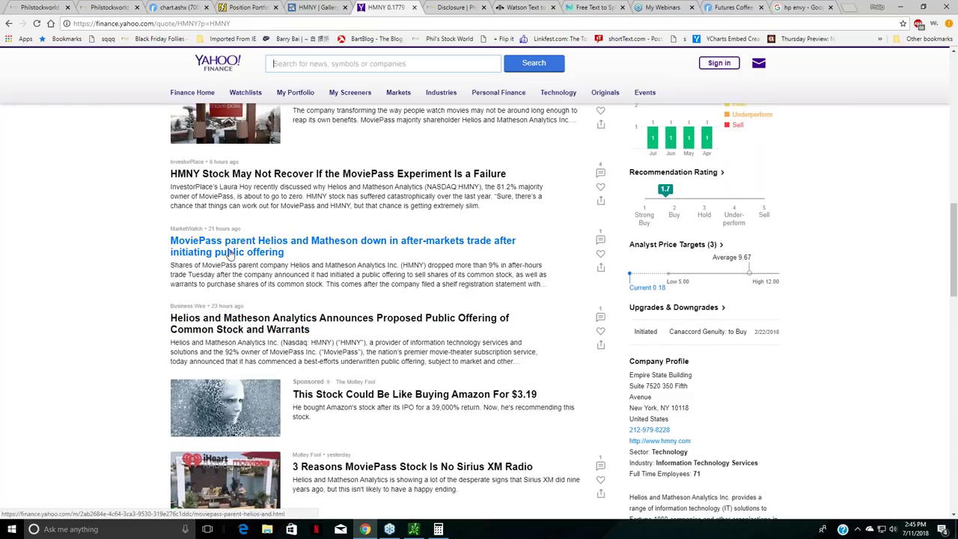
scroll(233, 258, "up", 1)
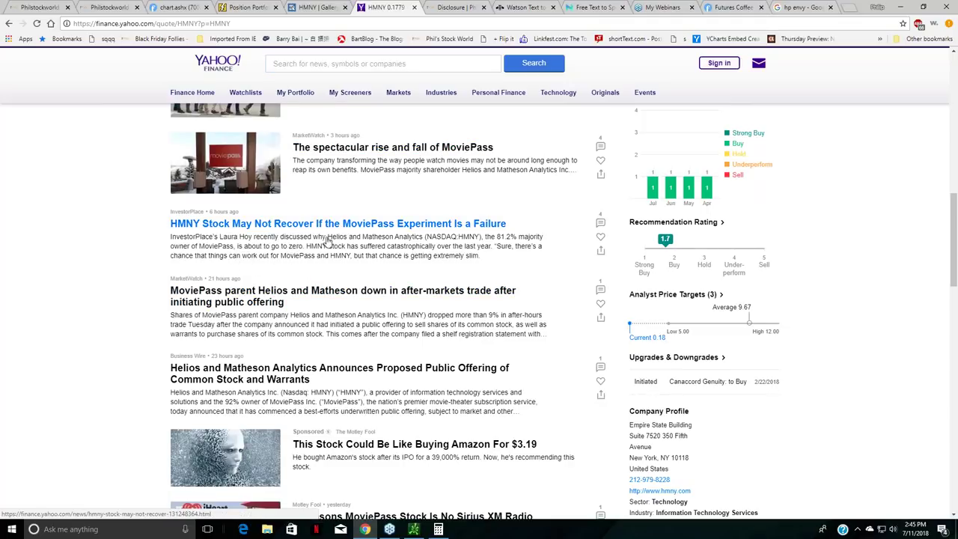
scroll(258, 342, "up", 2)
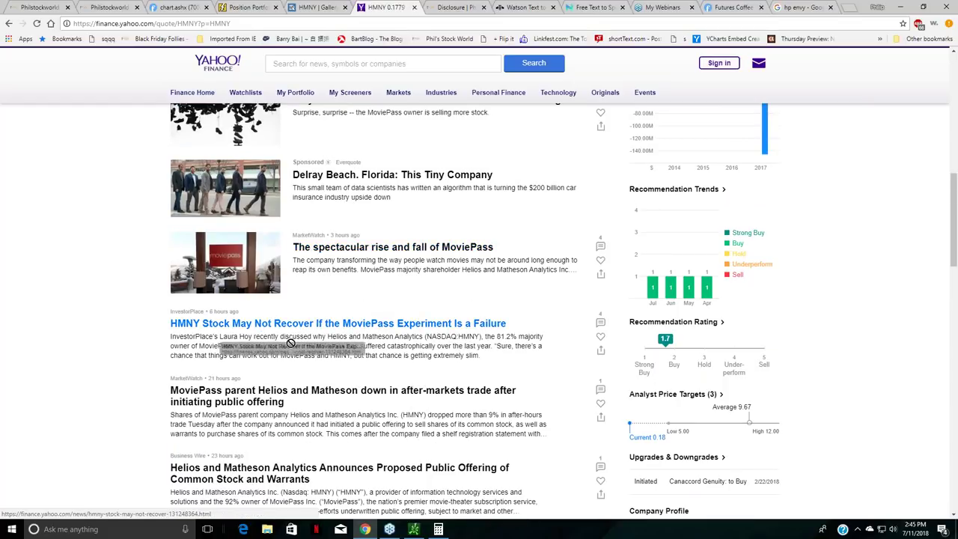
left_click_drag(305, 350, 274, 352)
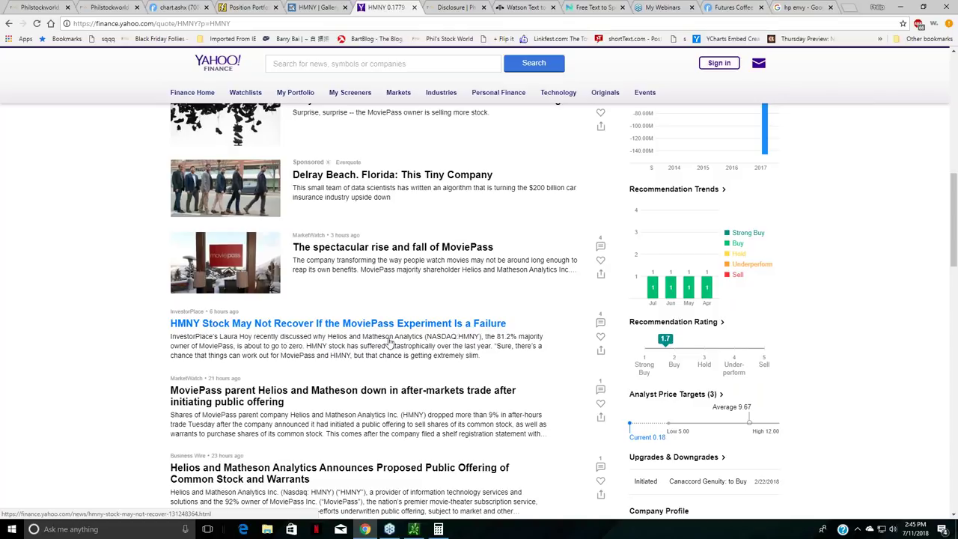
scroll(348, 361, "up", 1)
scroll(348, 361, "up", 2)
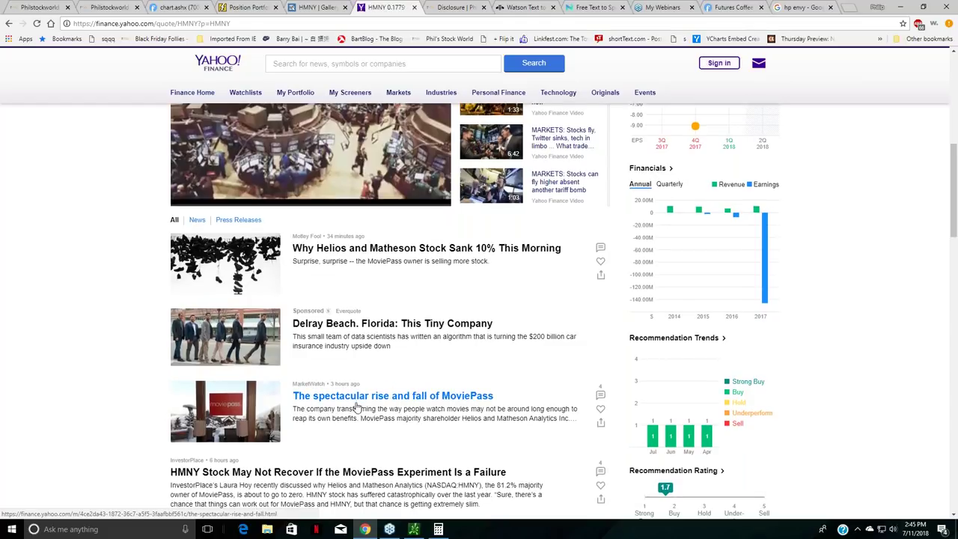
scroll(354, 404, "down", 2)
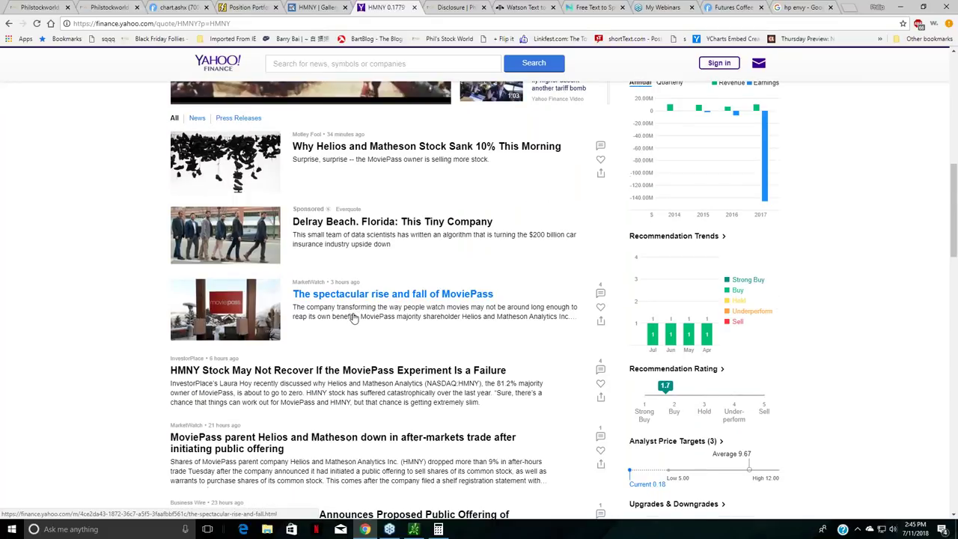
scroll(353, 314, "down", 3)
scroll(353, 316, "up", 2)
scroll(350, 329, "down", 4)
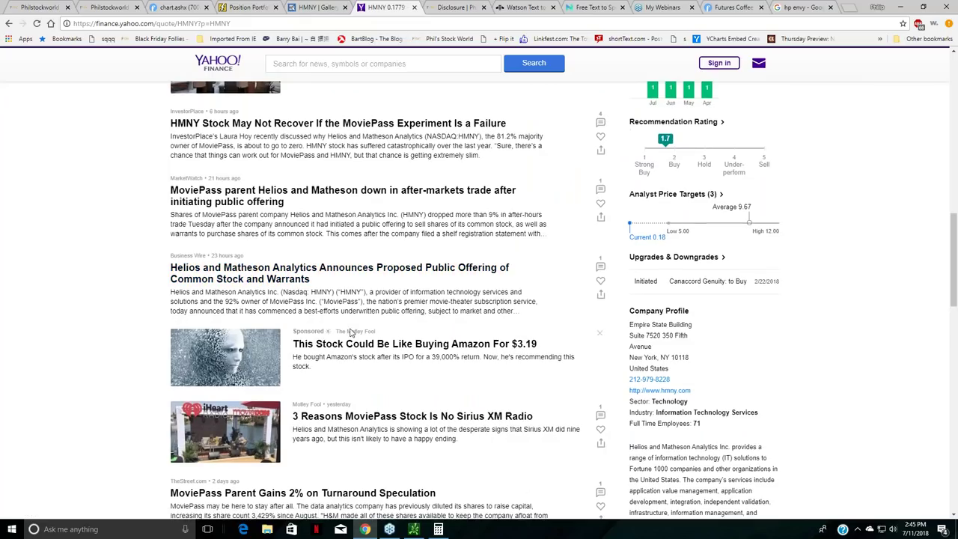
scroll(352, 329, "down", 2)
scroll(362, 310, "up", 3)
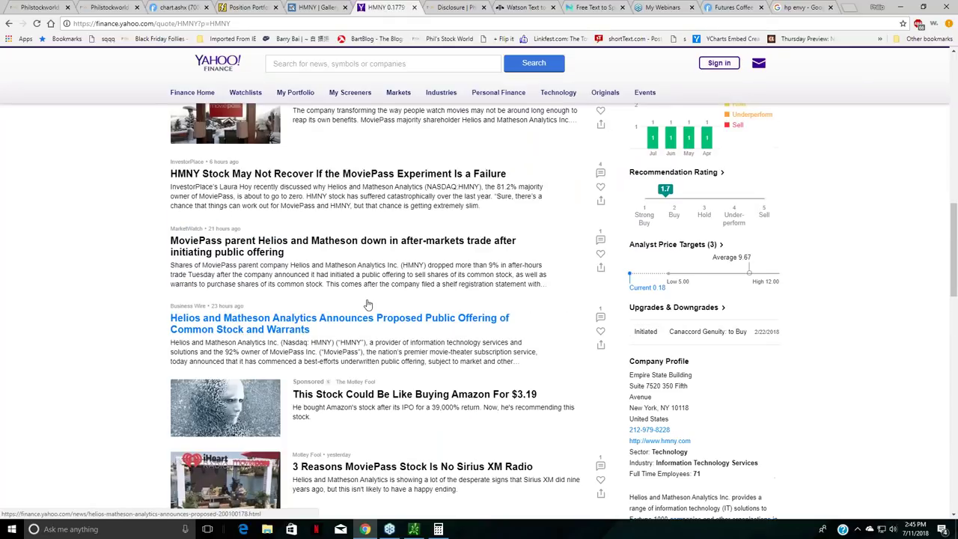
scroll(363, 307, "up", 4)
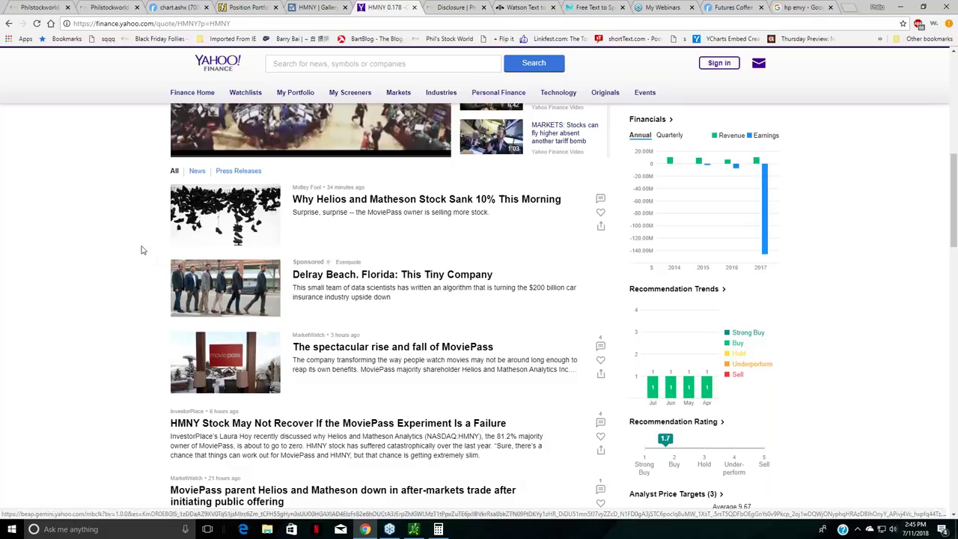
scroll(124, 205, "up", 3)
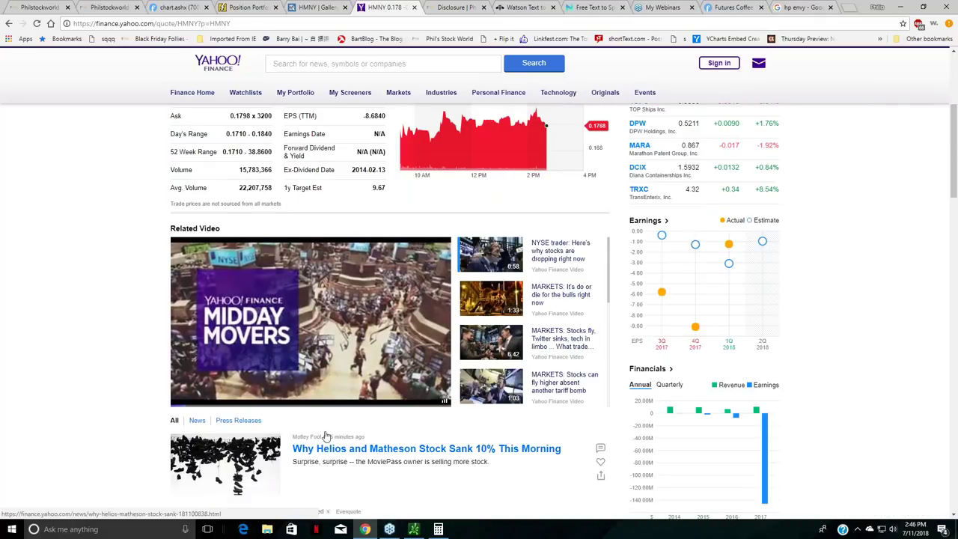
scroll(105, 243, "up", 1)
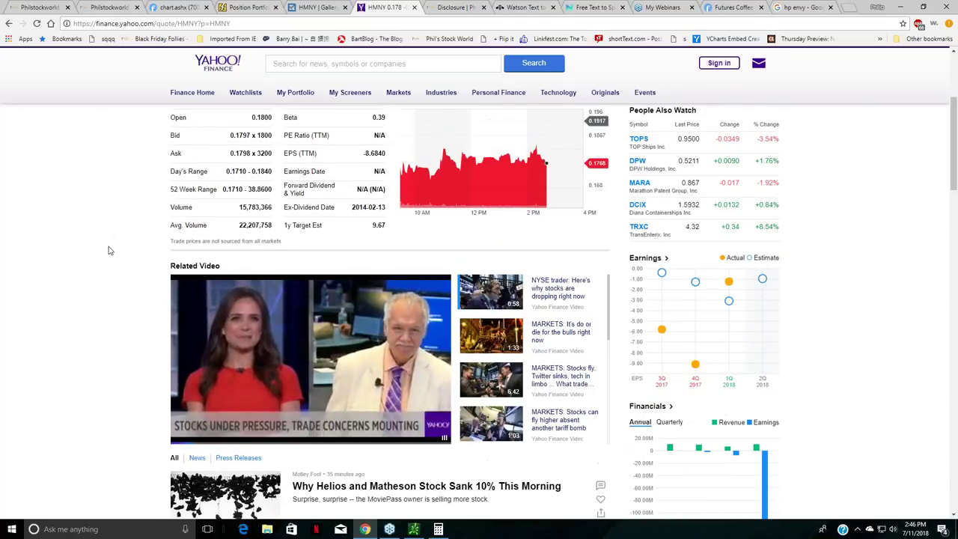
scroll(104, 294, "up", 3)
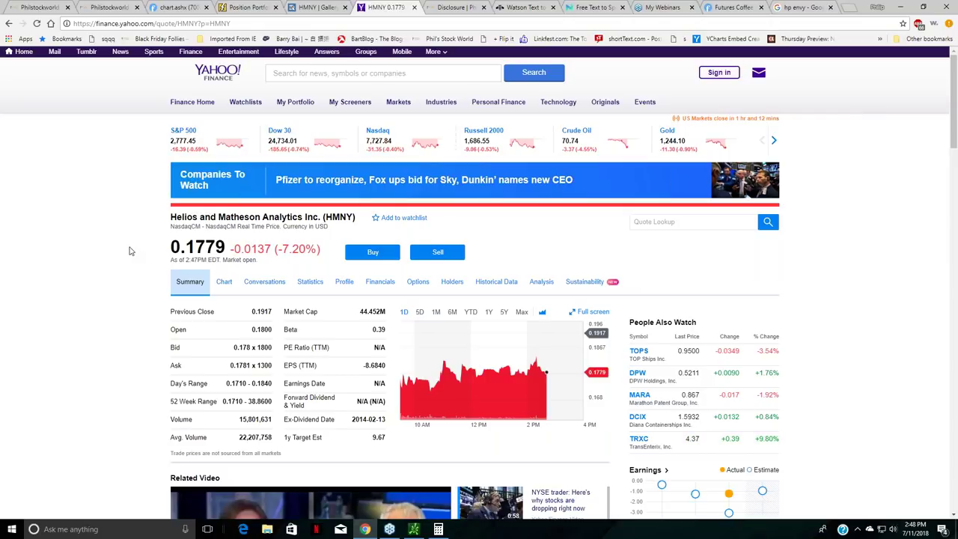
Step: Return to the Philstockworld July Top Trade Review article, go back to its beginning and reload the page
left_click(113, 9)
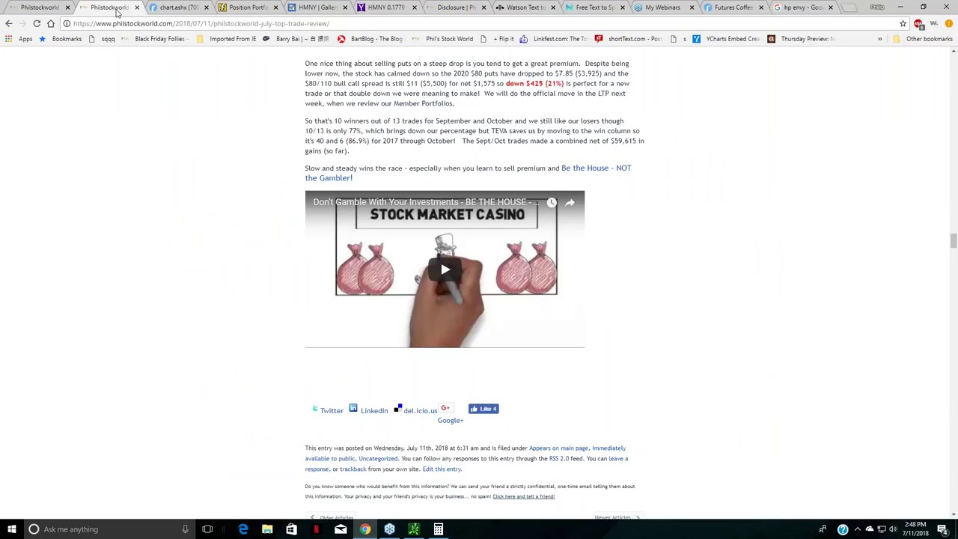
middle_click(766, 222)
scroll(760, 226, "up", 5)
key("F5")
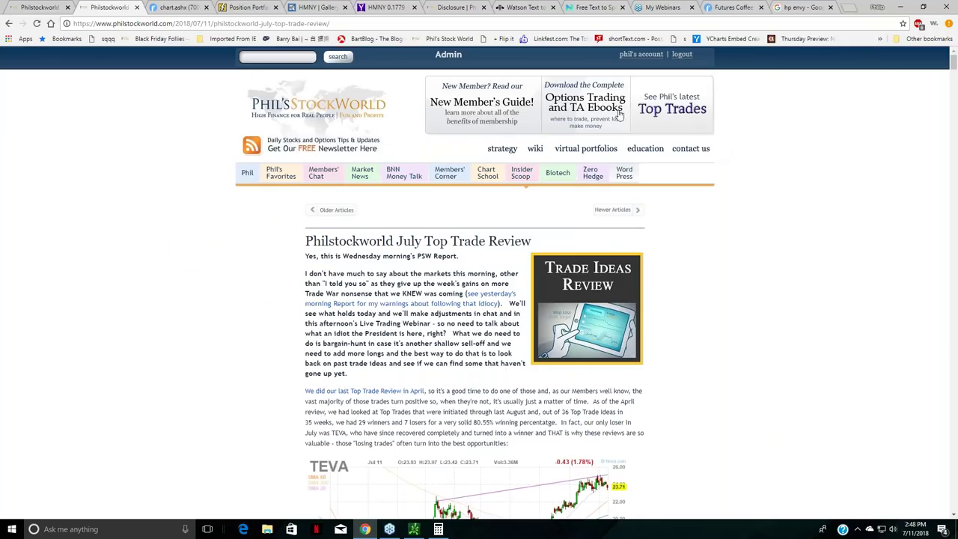
Step: Open the virtual portfolio review archive and bring up the Philstockworld May Portfolio Review article from it
left_click(580, 152)
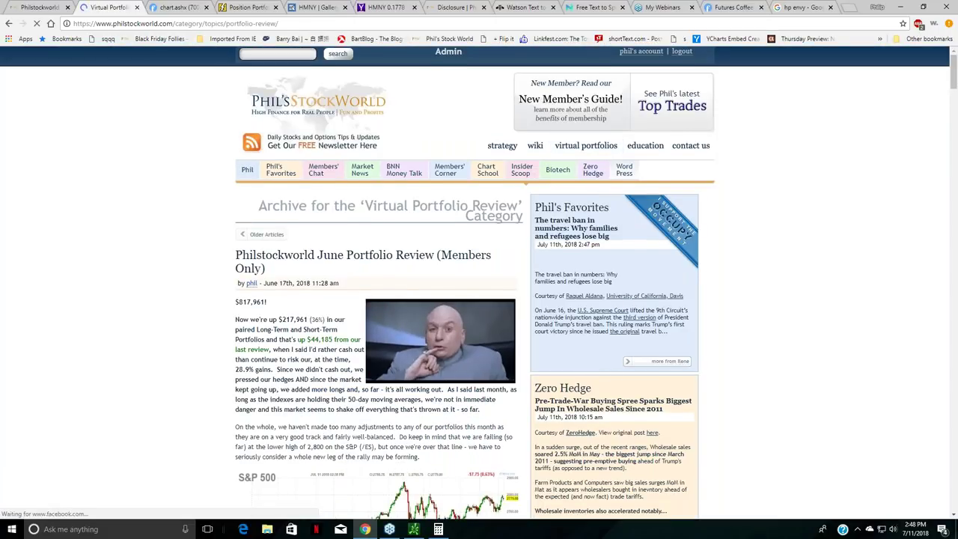
scroll(229, 227, "down", 5)
scroll(393, 318, "down", 3)
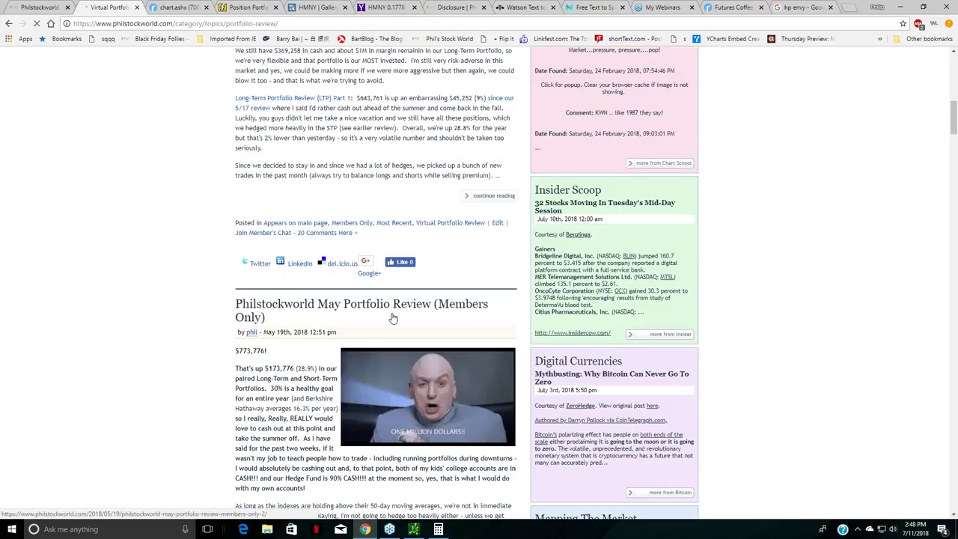
left_click(372, 309)
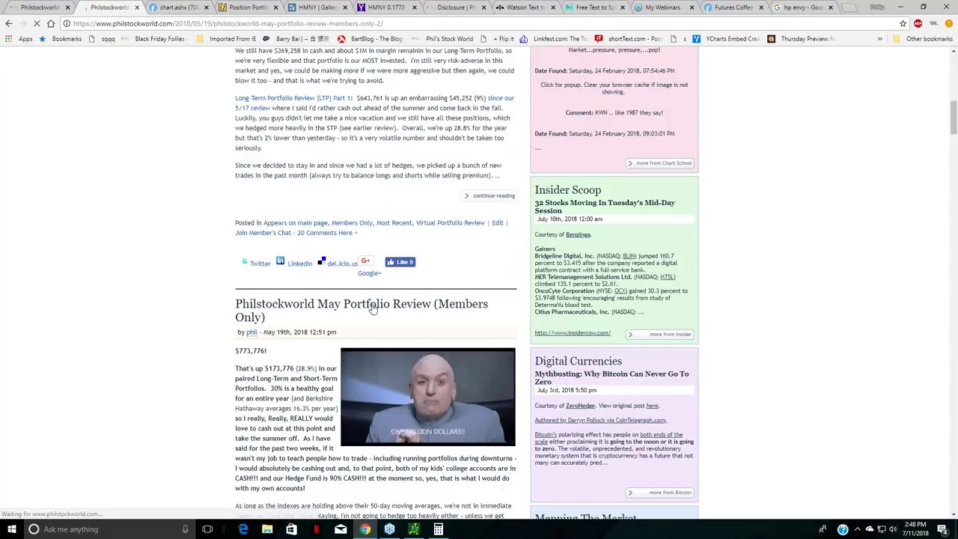
Step: Examine the May review's Long-Term Portfolio table and its BBBY and CMG commentary, and return to the portfolio review archive
scroll(371, 307, "down", 10)
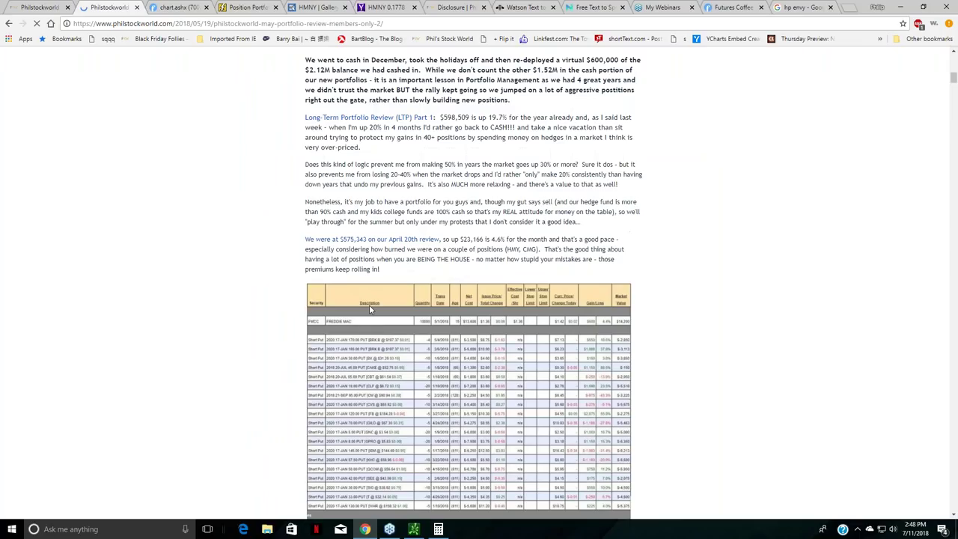
scroll(368, 305, "down", 10)
scroll(375, 314, "down", 15)
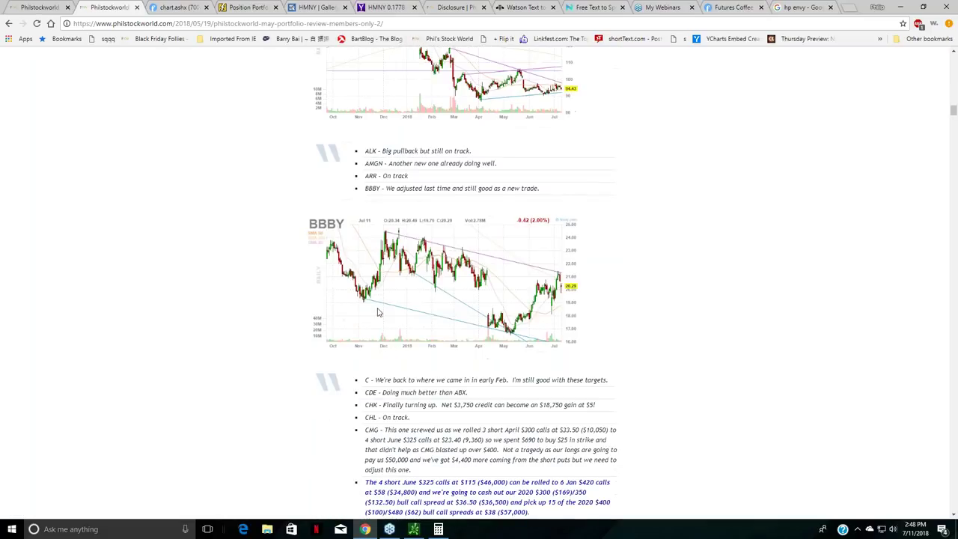
scroll(378, 312, "down", 4)
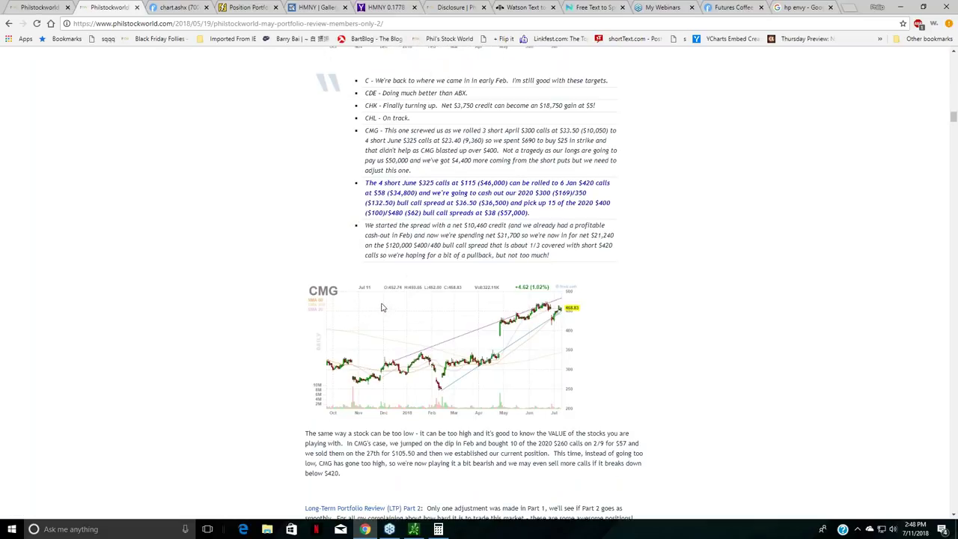
scroll(389, 301, "up", 1)
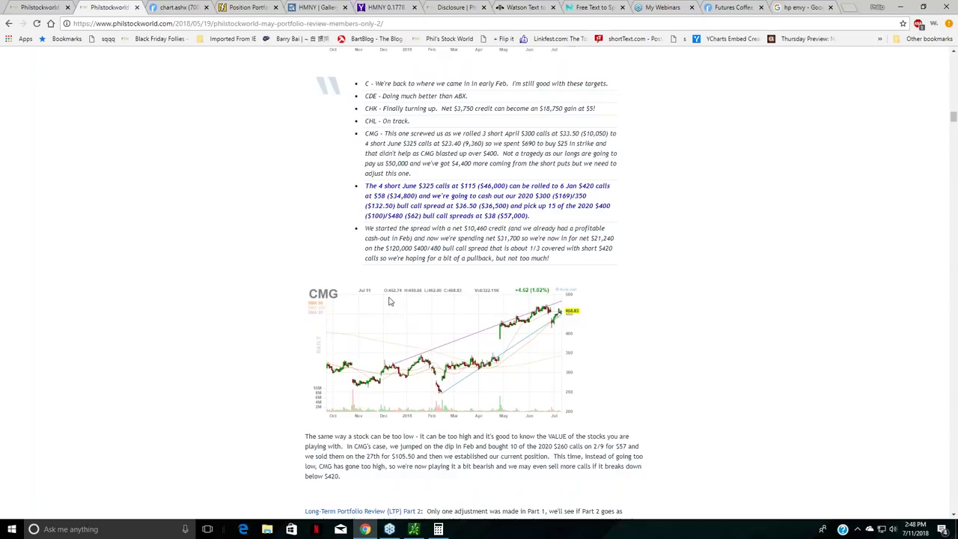
scroll(388, 301, "up", 2)
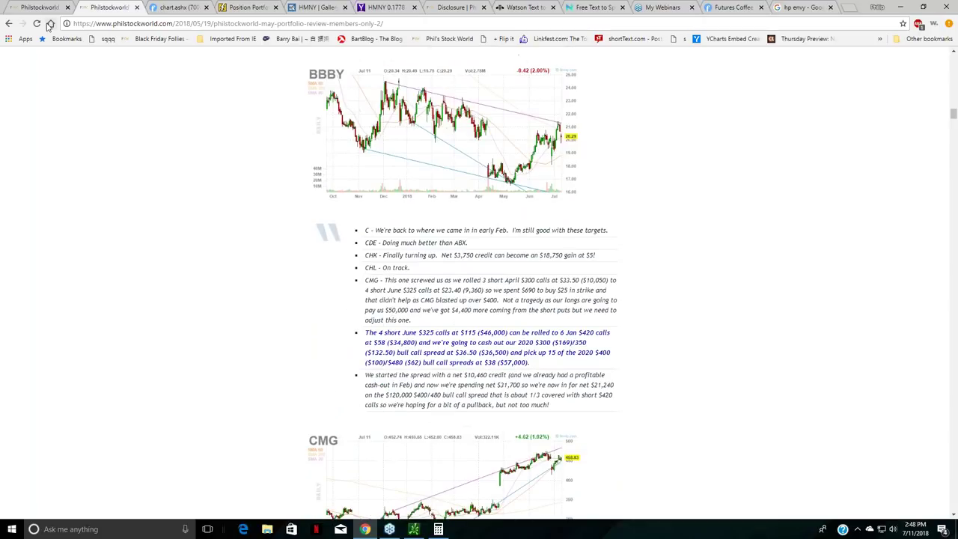
left_click(10, 25)
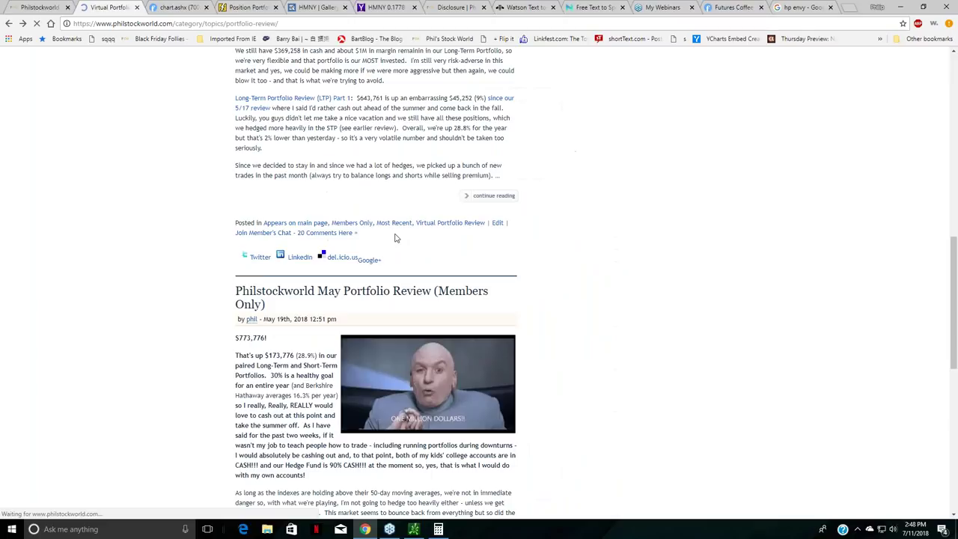
scroll(151, 180, "down", 1)
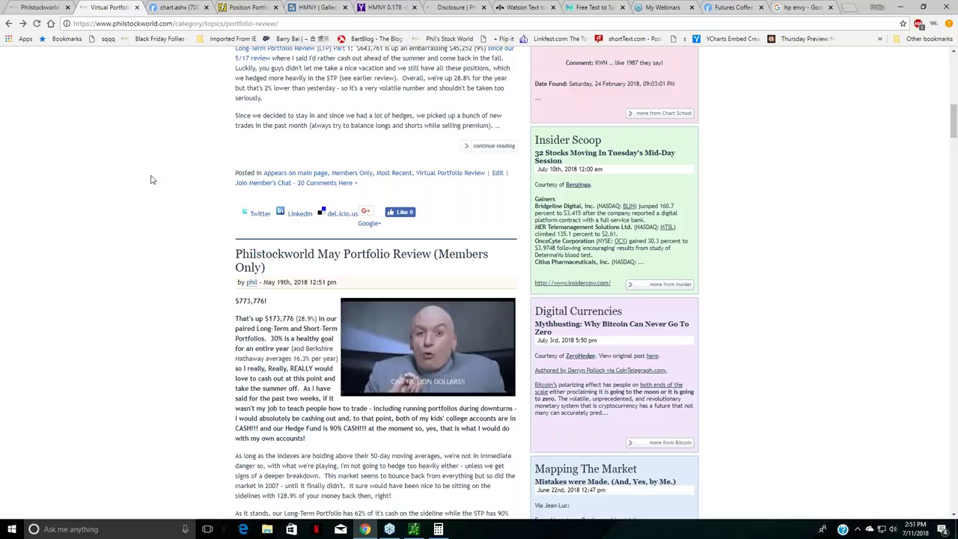
Step: Switch to the PowerOptions portfolio page and display the Long-Term Portfolio (LTP) instead of the Option Opportunity Portfolio
left_click(263, 6)
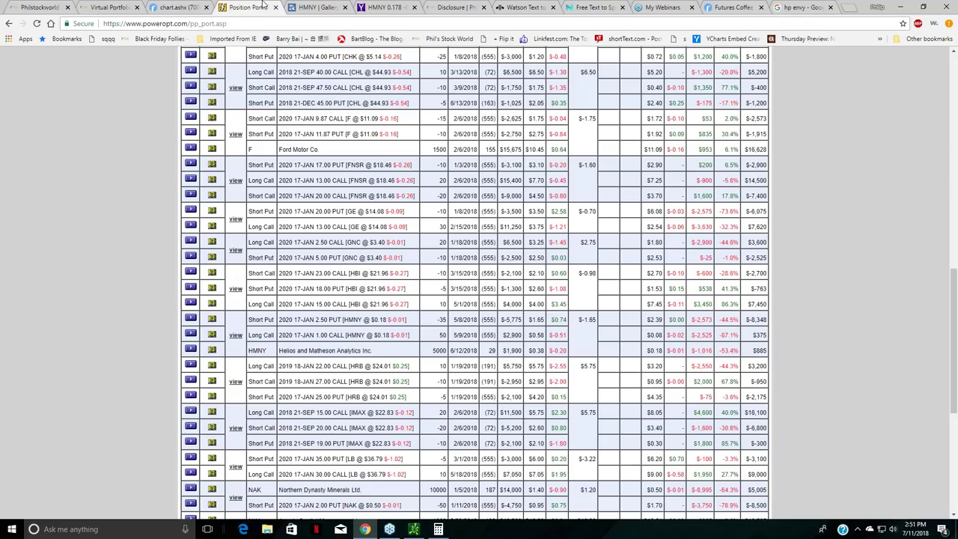
scroll(475, 284, "up", 3)
scroll(547, 303, "up", 2)
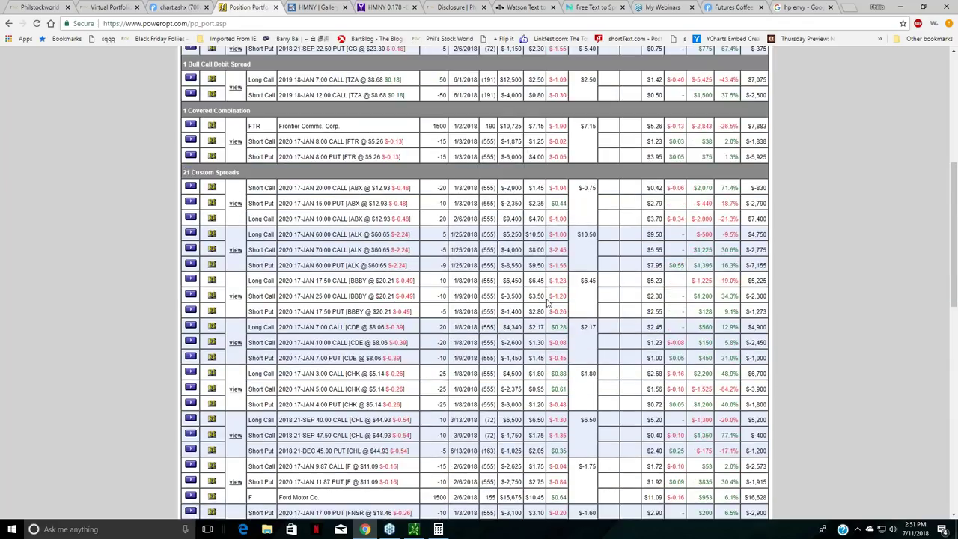
scroll(547, 303, "up", 4)
left_click(344, 151)
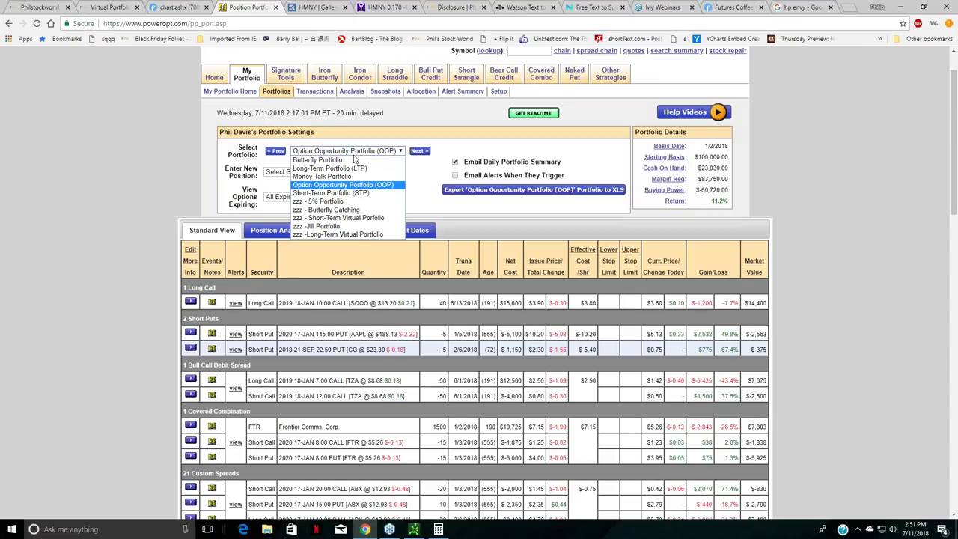
left_click(342, 169)
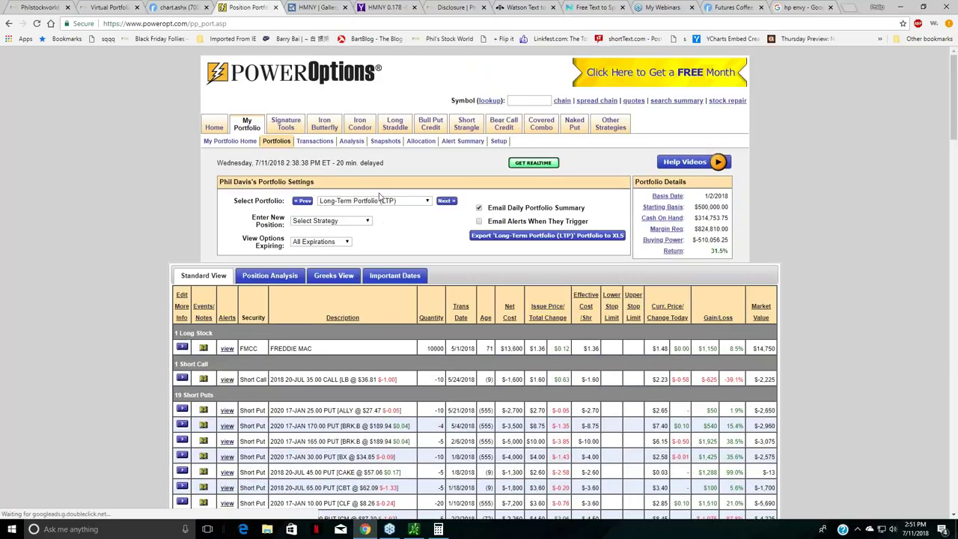
Step: Look over the Long-Term Portfolio's short puts, including the ALLY position, and its covered combinations
scroll(366, 214, "down", 2)
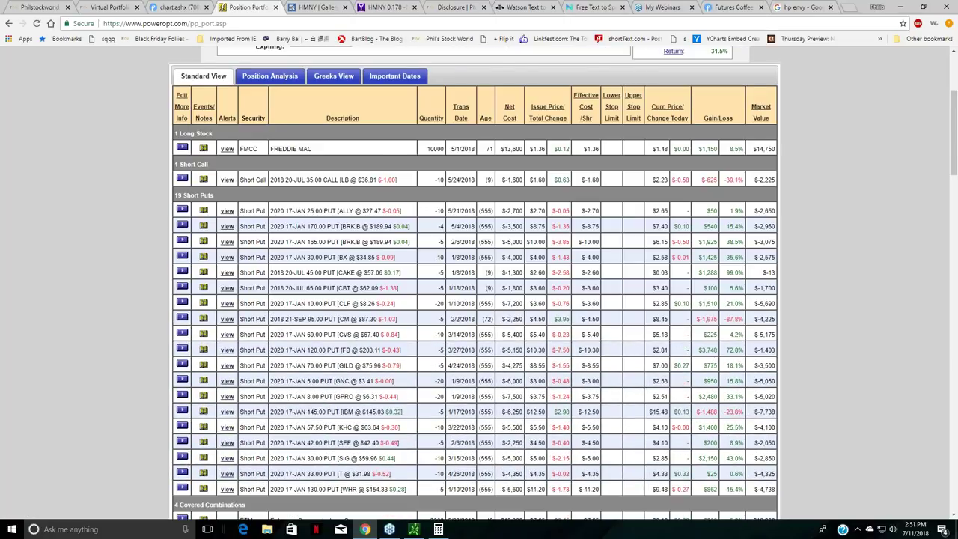
scroll(344, 220, "down", 1)
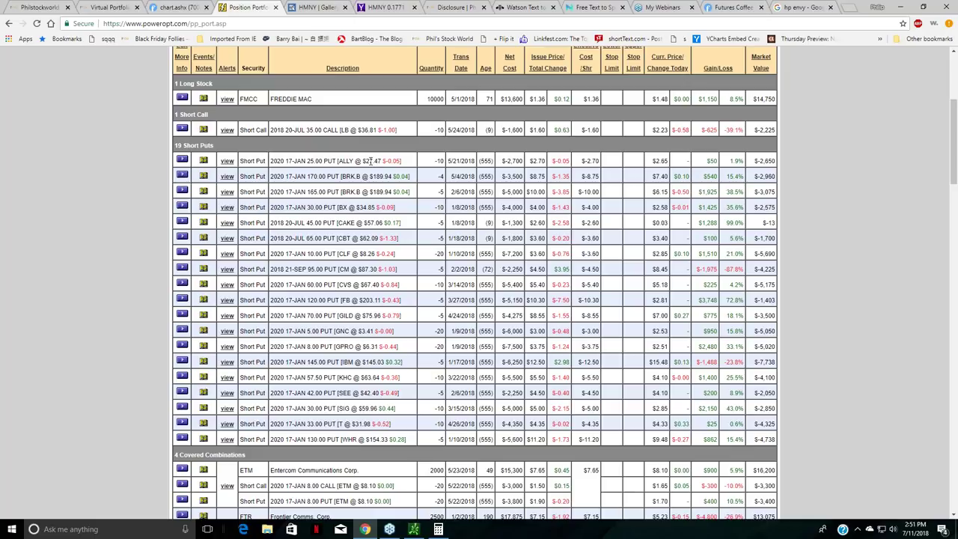
left_click_drag(370, 161, 380, 159)
scroll(129, 338, "down", 5)
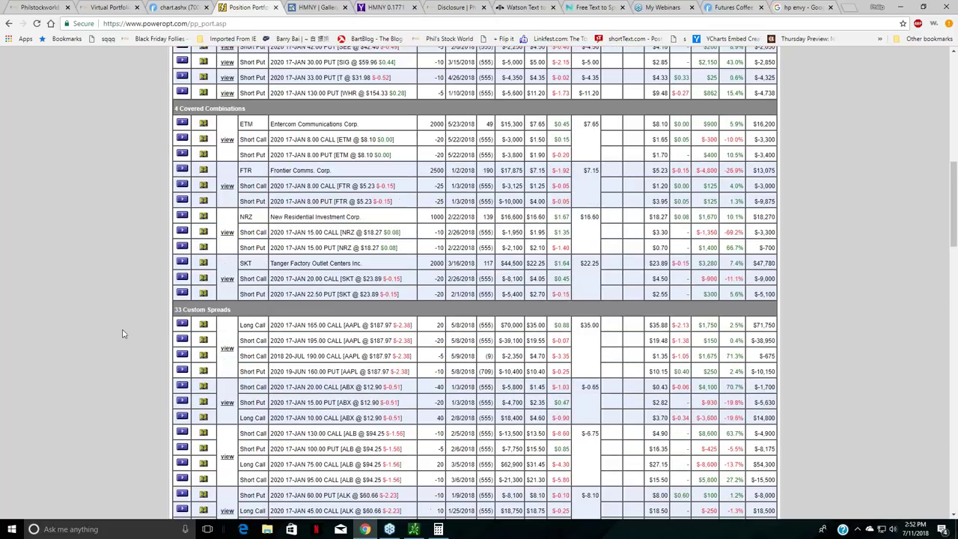
scroll(140, 129, "down", 2)
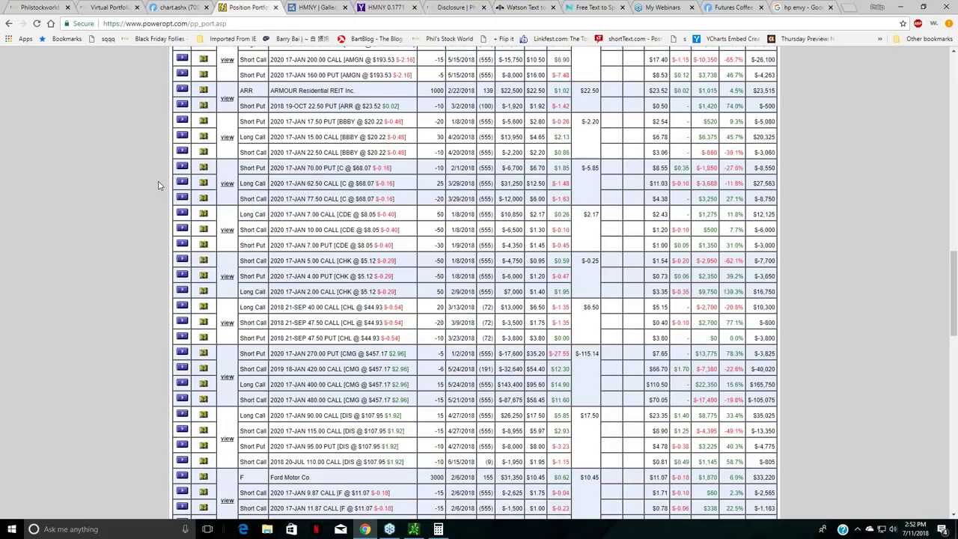
scroll(179, 160, "up", 1)
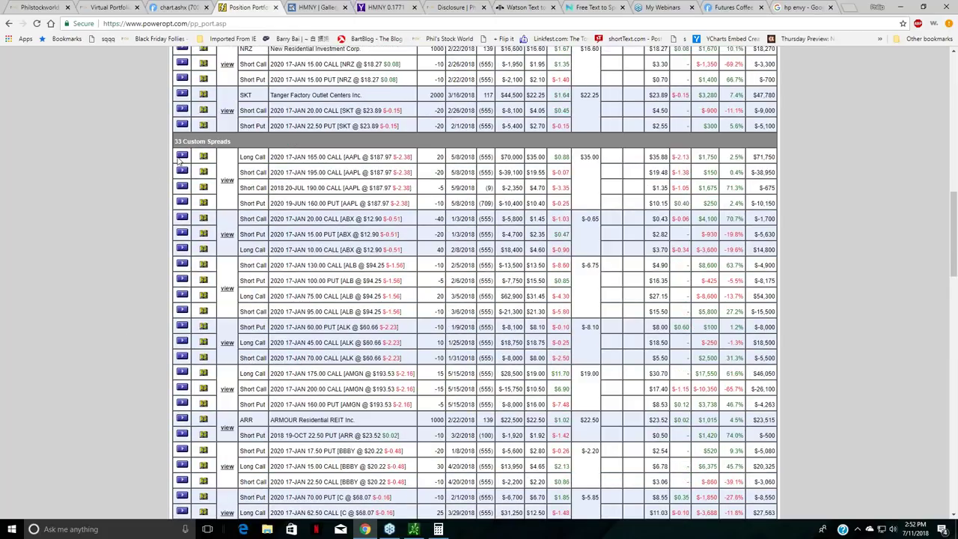
scroll(180, 160, "up", 2)
scroll(179, 198, "up", 5)
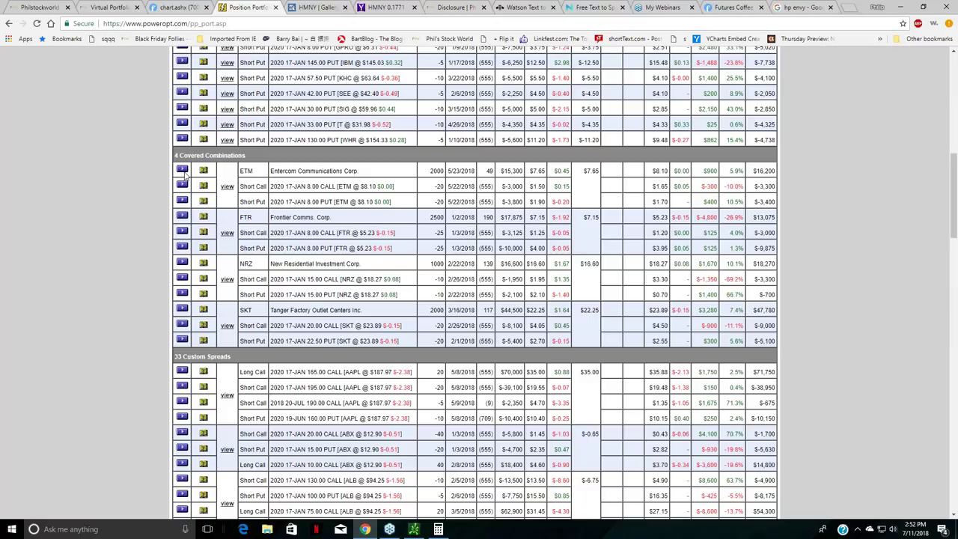
Step: Examine the Long-Term Portfolio's custom spreads from AAPL through WPM, down to the portfolio totals
scroll(152, 202, "down", 2)
scroll(152, 205, "down", 6)
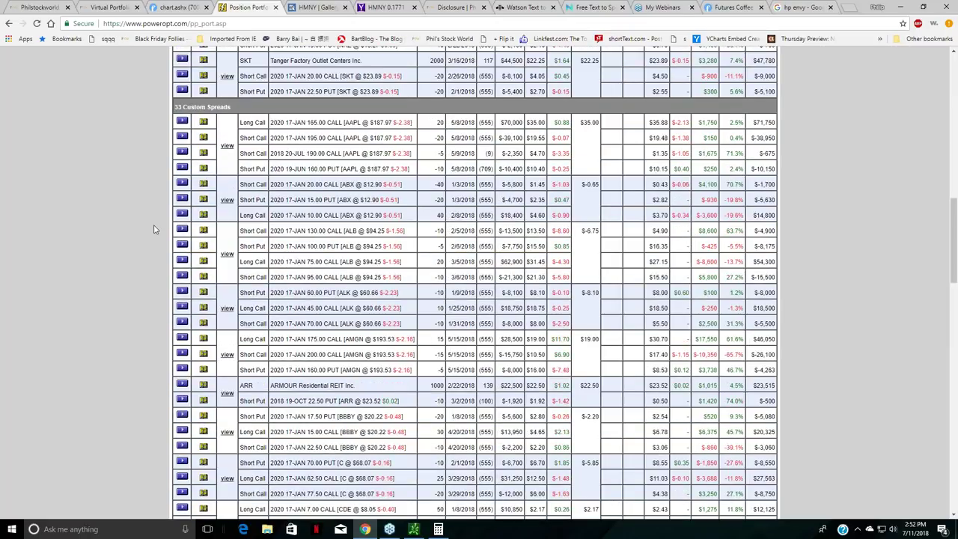
scroll(154, 229, "down", 15)
scroll(149, 261, "down", 12)
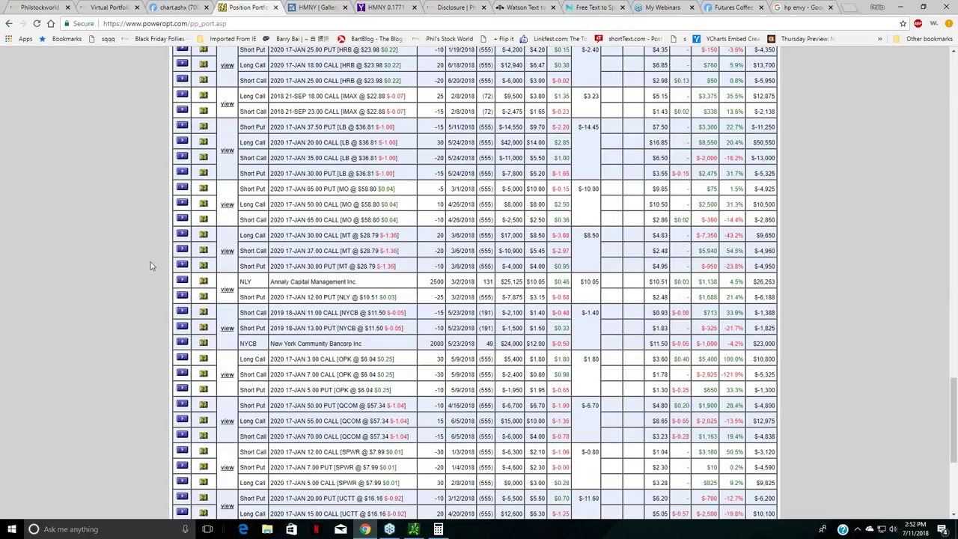
scroll(151, 266, "down", 6)
scroll(151, 264, "up", 2)
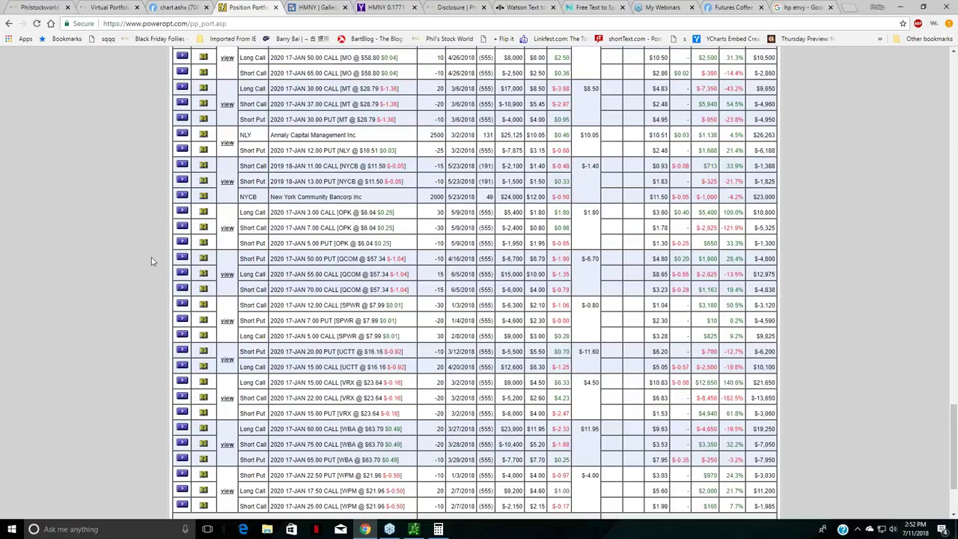
scroll(151, 261, "down", 2)
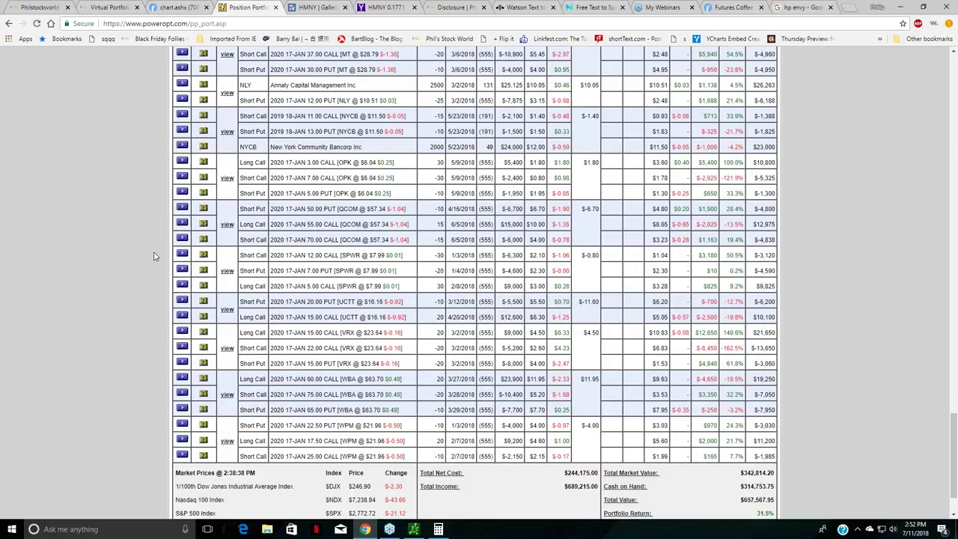
Step: Review the Long-Term Portfolio positions again from the last custom spreads back up to the portfolio settings and details
scroll(147, 241, "up", 10)
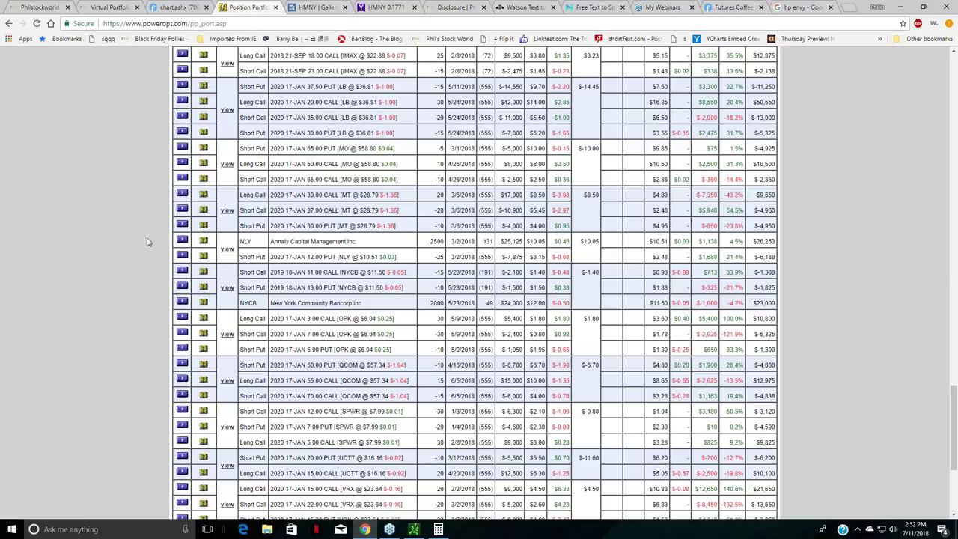
scroll(145, 240, "up", 9)
scroll(148, 235, "up", 5)
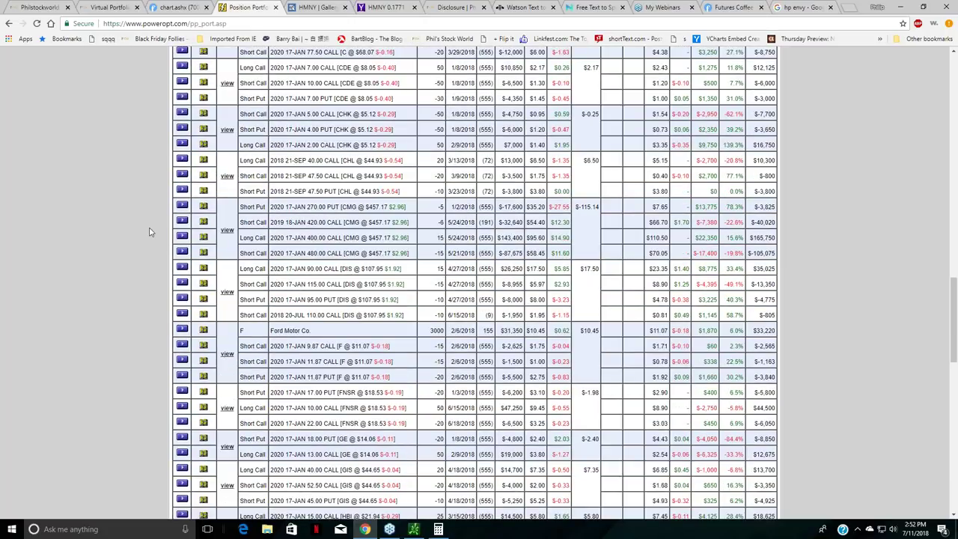
scroll(146, 235, "up", 7)
scroll(143, 240, "up", 2)
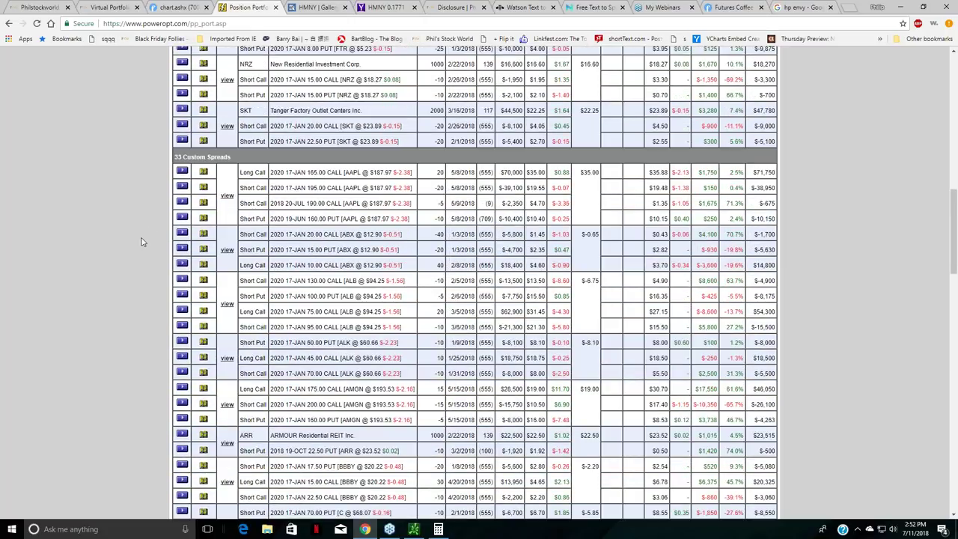
scroll(145, 236, "up", 2)
scroll(147, 229, "up", 3)
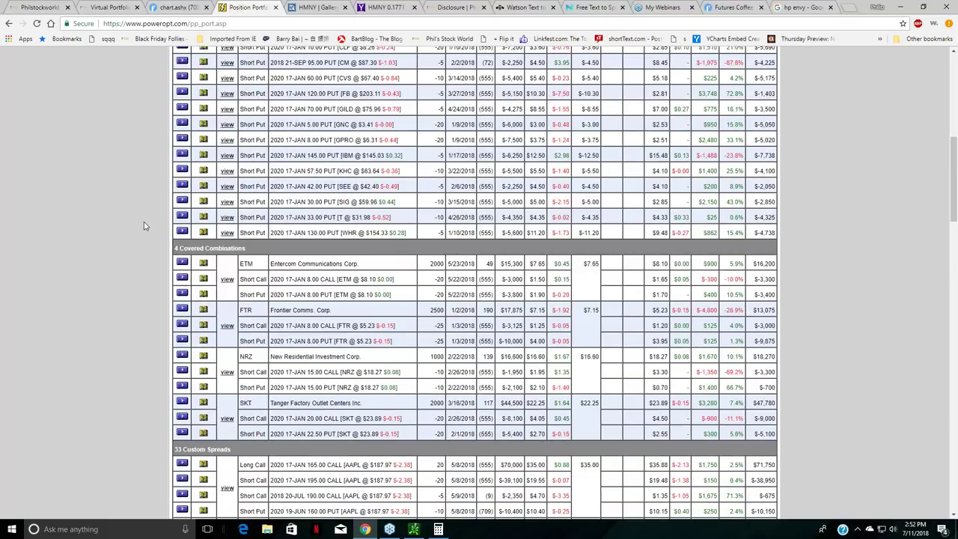
scroll(145, 226, "up", 4)
scroll(144, 226, "up", 4)
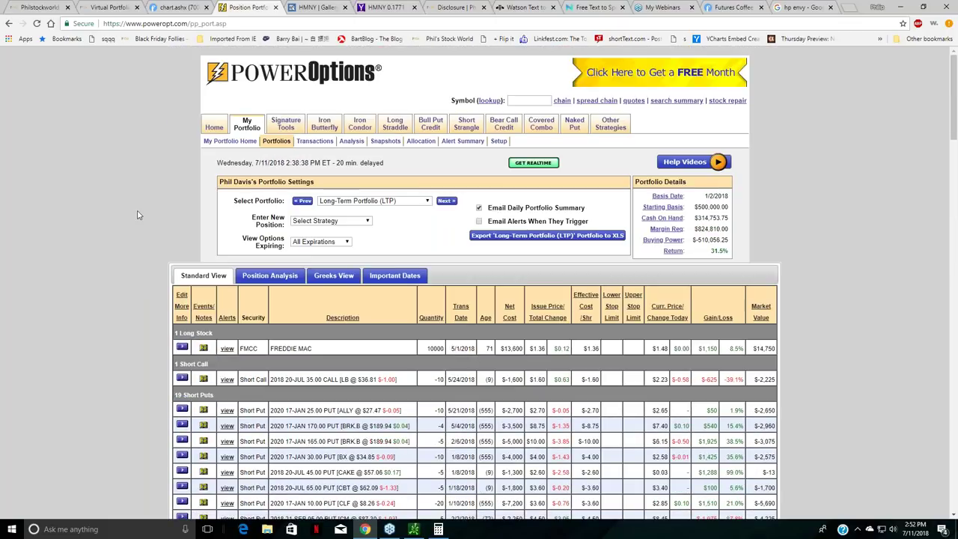